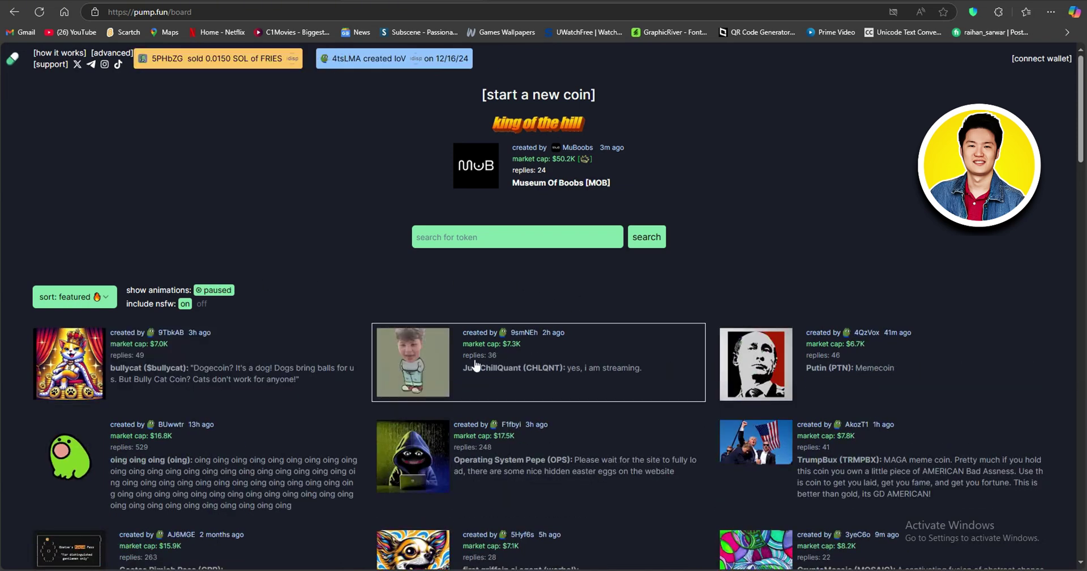
Turn off the coin board's animations and browse the featured coins.
{"action": "left_click", "coordinate": [204, 290]}
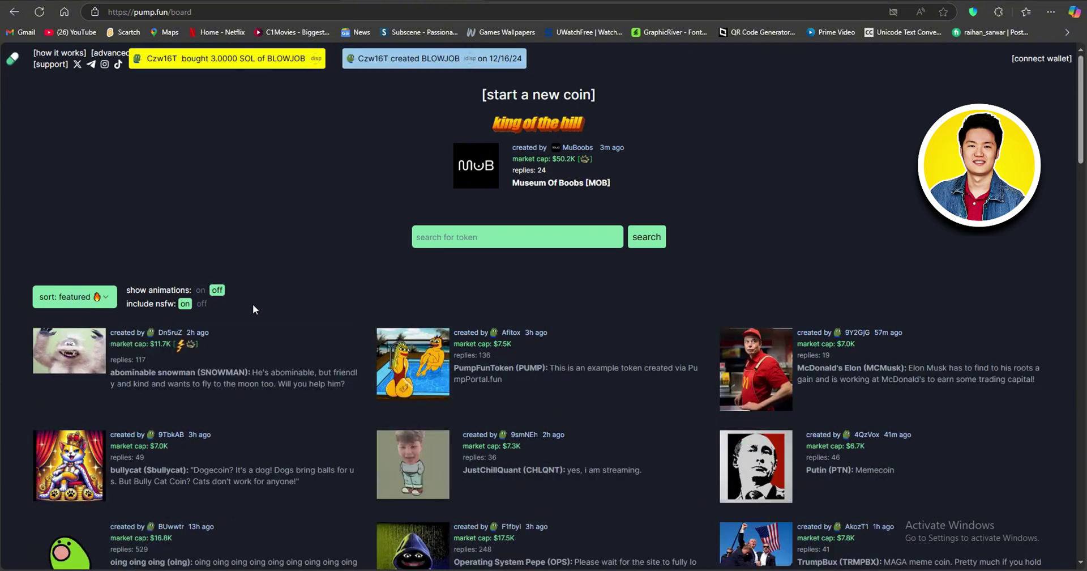
{"action": "scroll", "coordinate": [273, 323], "scroll_direction": "down", "scroll_amount": 1}
{"action": "scroll", "coordinate": [272, 327], "scroll_direction": "down", "scroll_amount": 7}
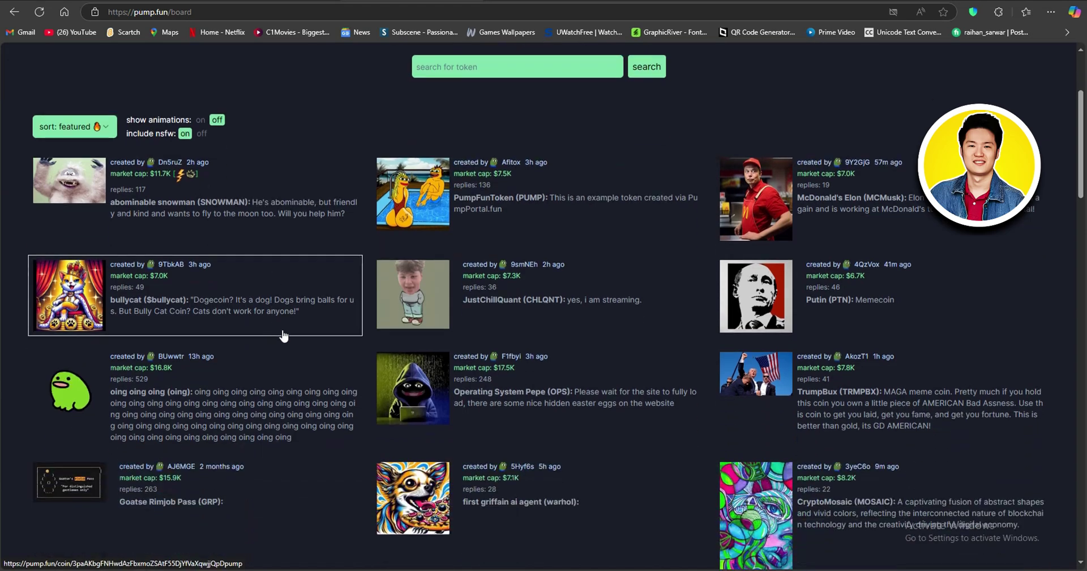
{"action": "scroll", "coordinate": [420, 371], "scroll_direction": "up", "scroll_amount": 8}
{"action": "scroll", "coordinate": [420, 371], "scroll_direction": "up", "scroll_amount": 1}
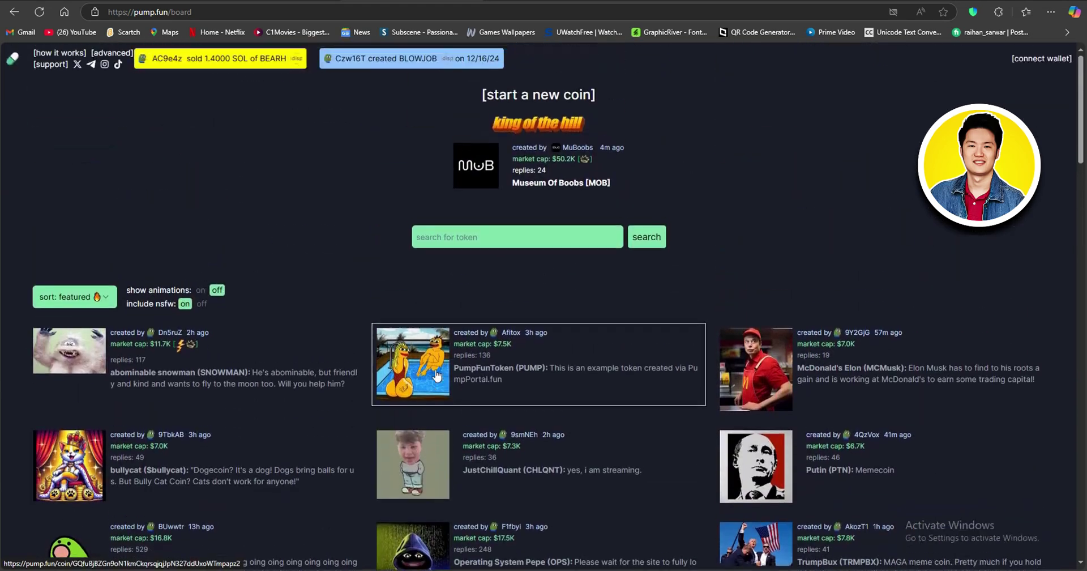
Connect the Trust Wallet to pump.fun and approve the sign-in signature request.
{"action": "left_click", "coordinate": [1037, 58]}
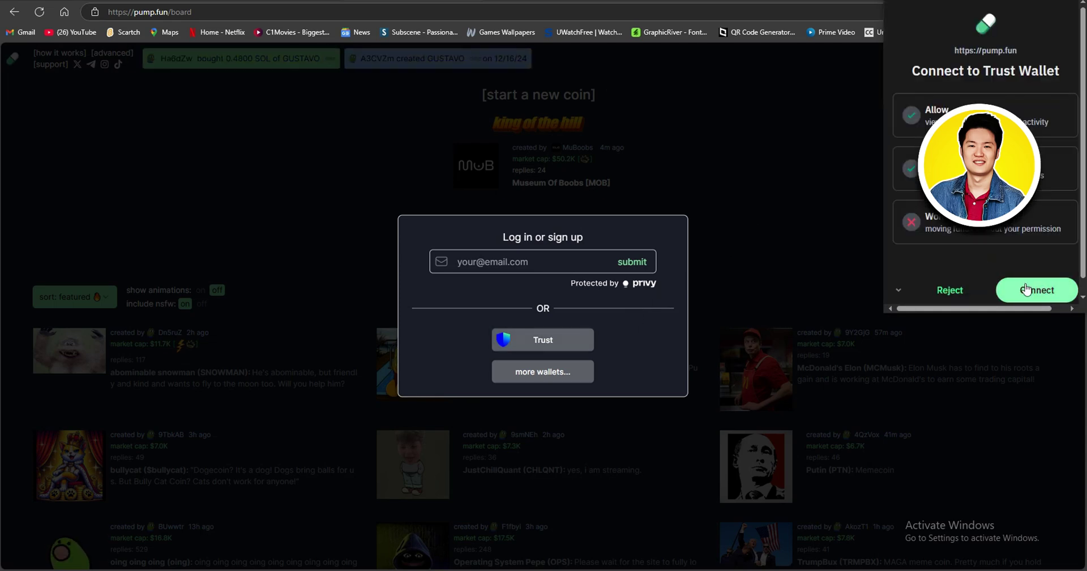
{"action": "left_click", "coordinate": [1040, 292]}
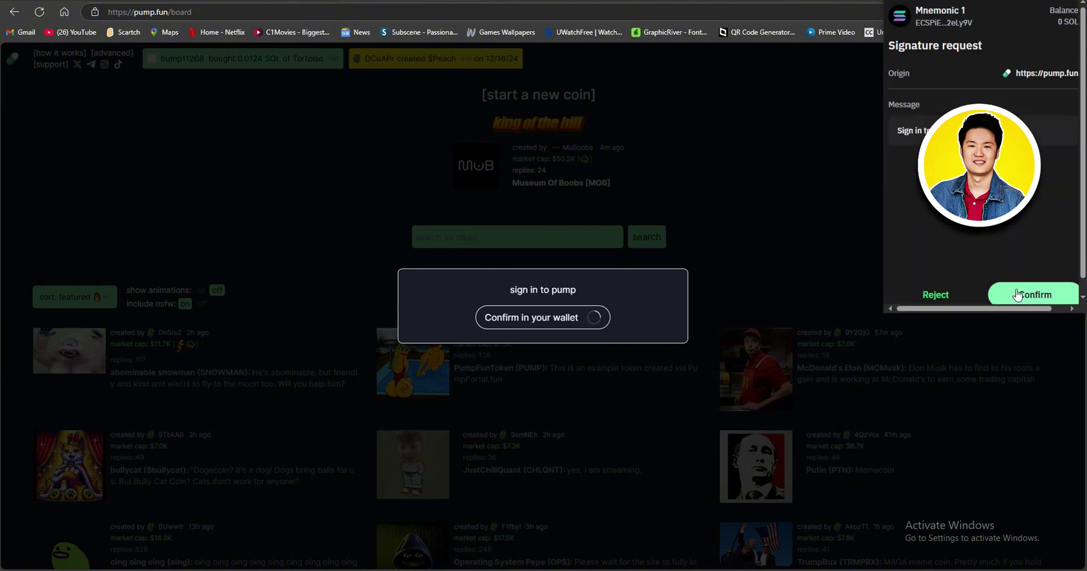
{"action": "left_click", "coordinate": [1020, 294]}
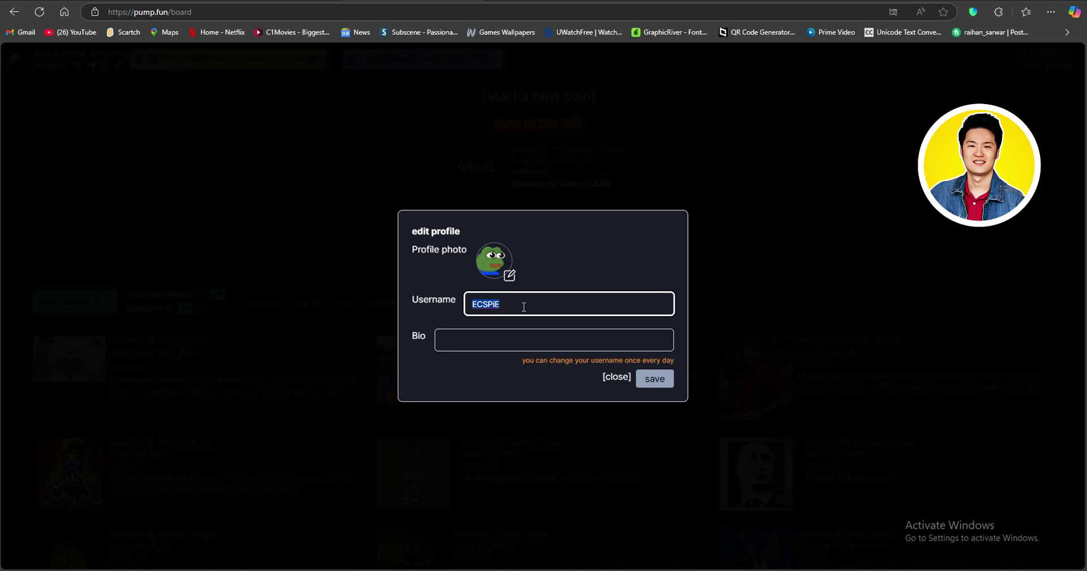
Enter Spooky as the profile username and SPOOK as the bio, and try to save the profile.
{"action": "type", "text": "Spooky"}
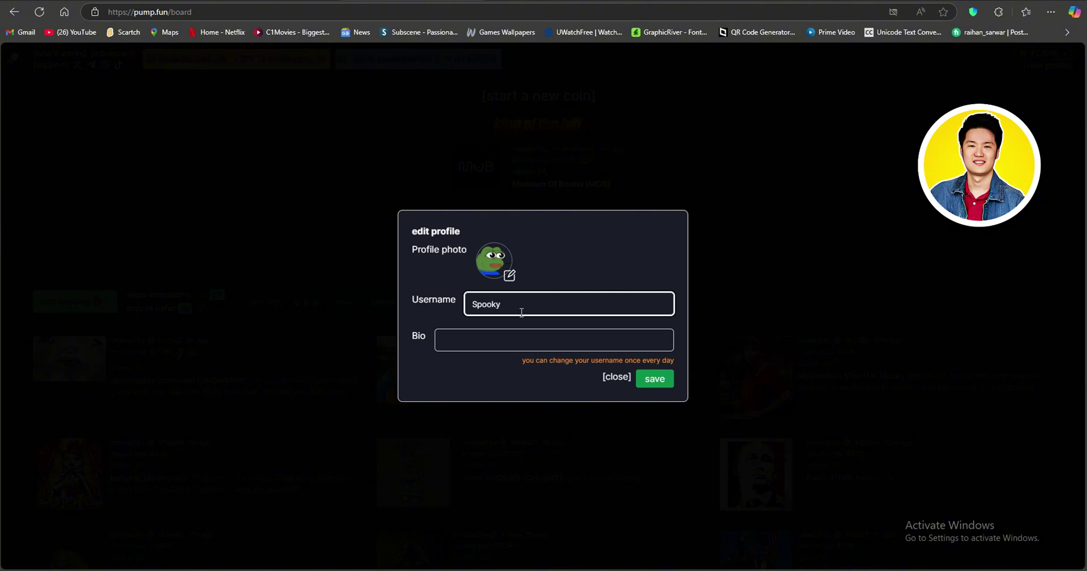
{"action": "left_click", "coordinate": [514, 346]}
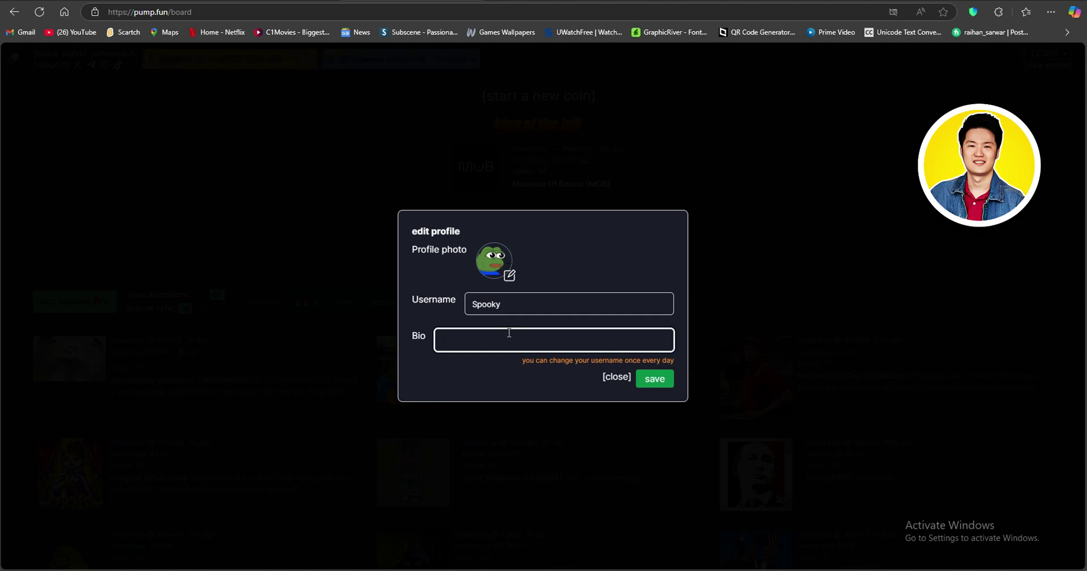
{"action": "type", "text": "POOK"}
{"action": "left_click", "coordinate": [657, 380]}
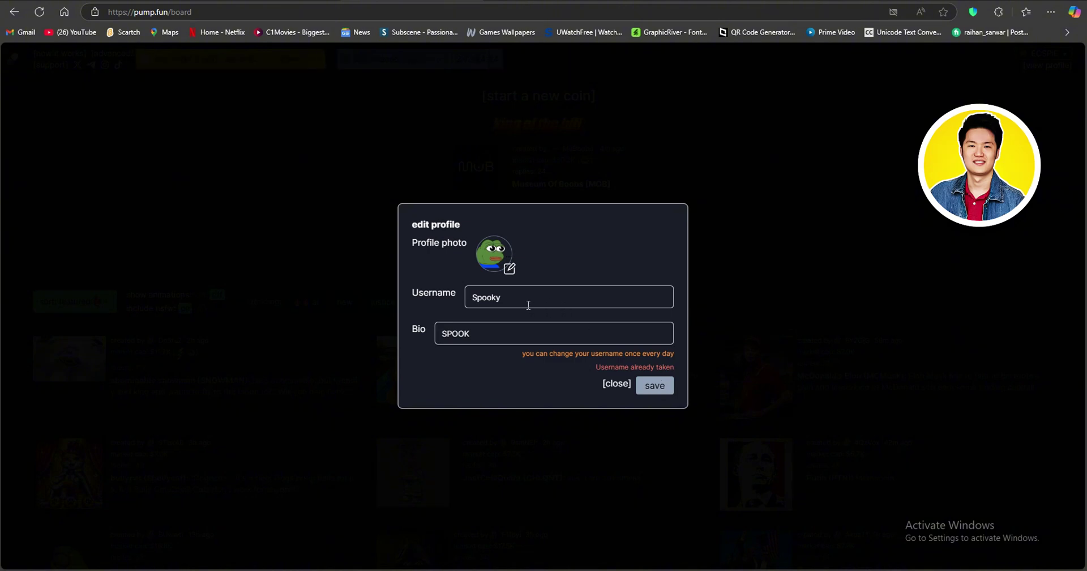
Change the profile username to Tutorial, save the profile and close the profile dialogs.
{"action": "left_click_drag", "start_coordinate": [505, 298], "coordinate": [466, 293]}
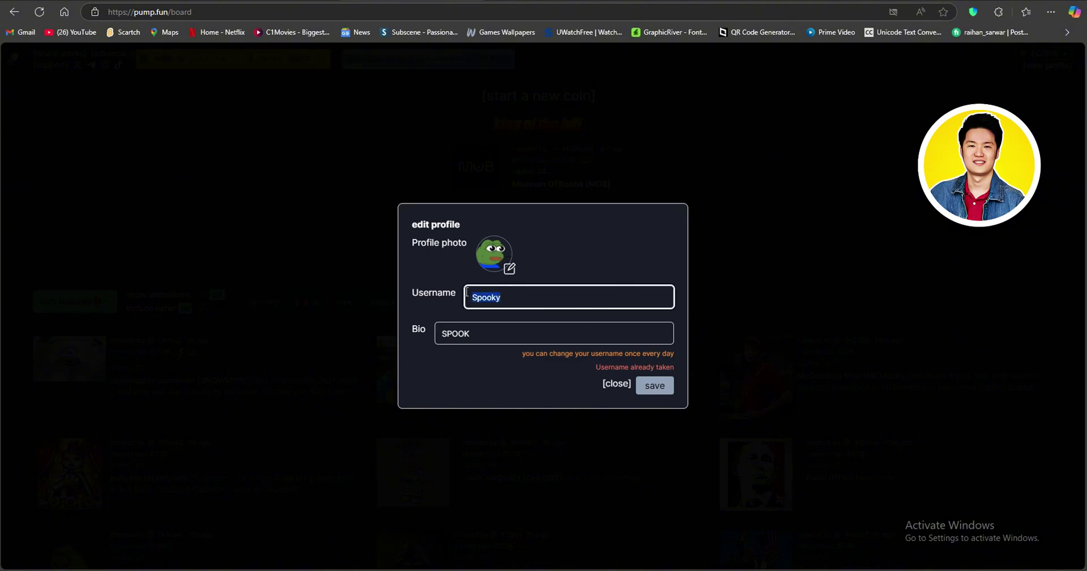
{"action": "type", "text": "Tu"}
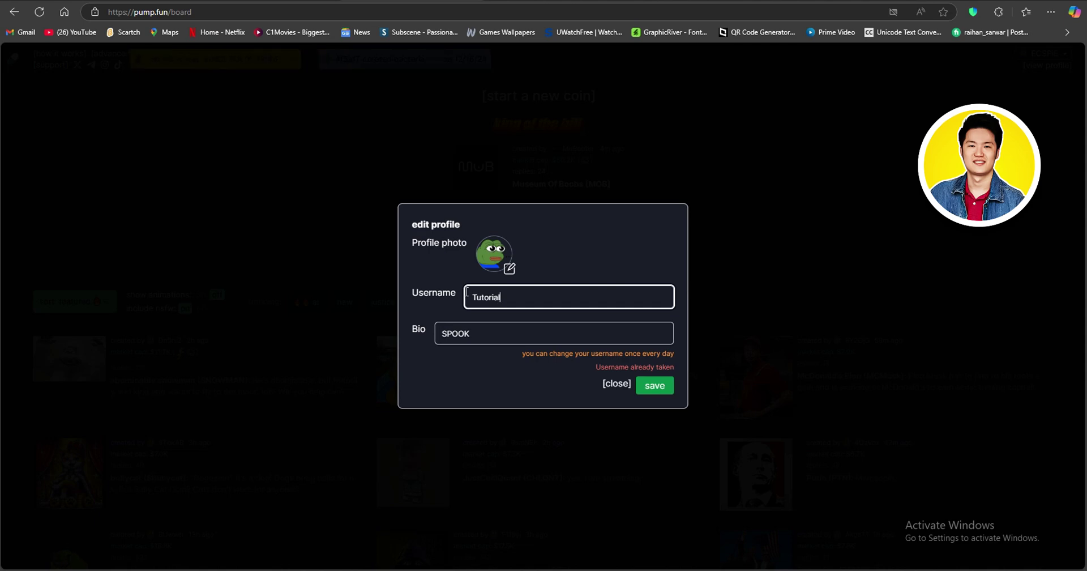
{"action": "type", "text": "torial"}
{"action": "left_click", "coordinate": [658, 385]}
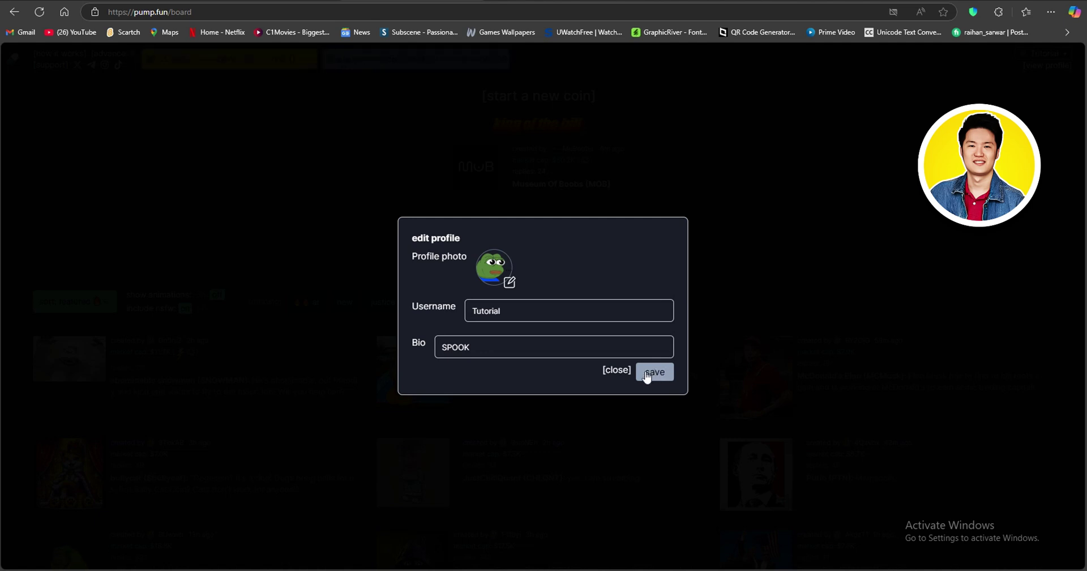
{"action": "left_click", "coordinate": [626, 370]}
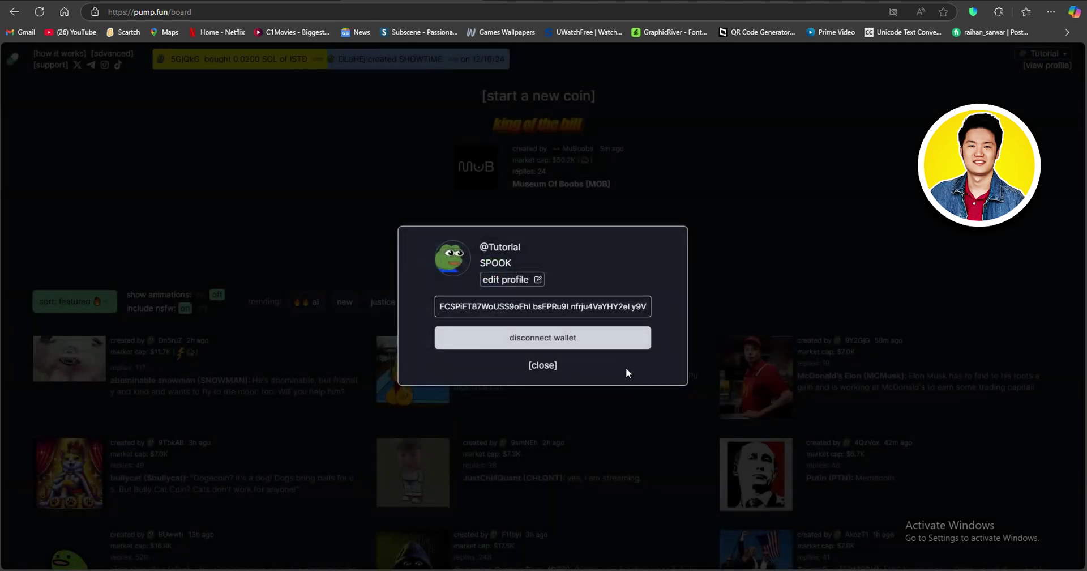
{"action": "left_click", "coordinate": [543, 365]}
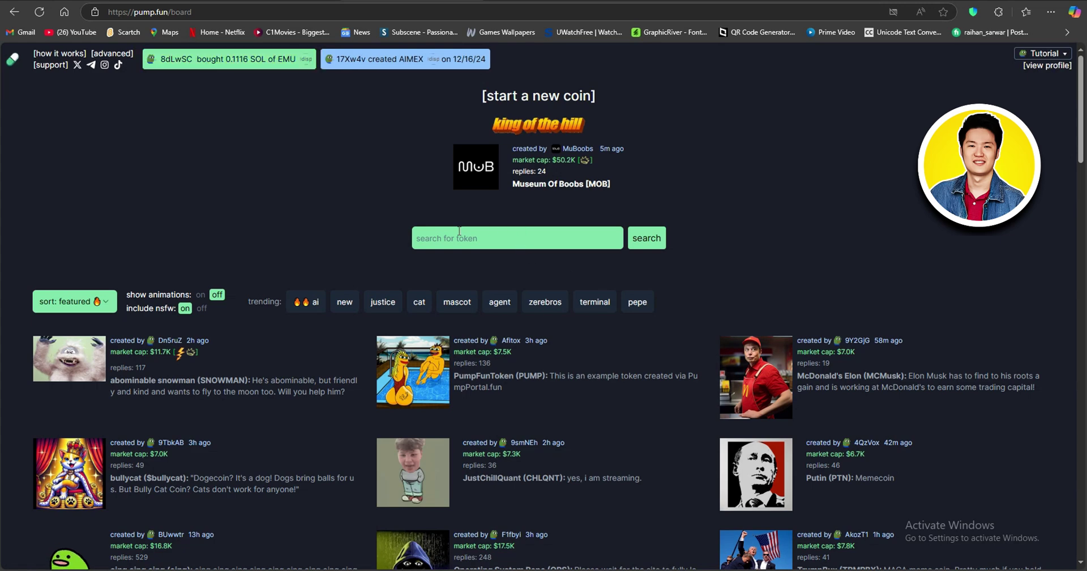
Open the form for starting a new coin.
{"action": "left_click", "coordinate": [490, 241]}
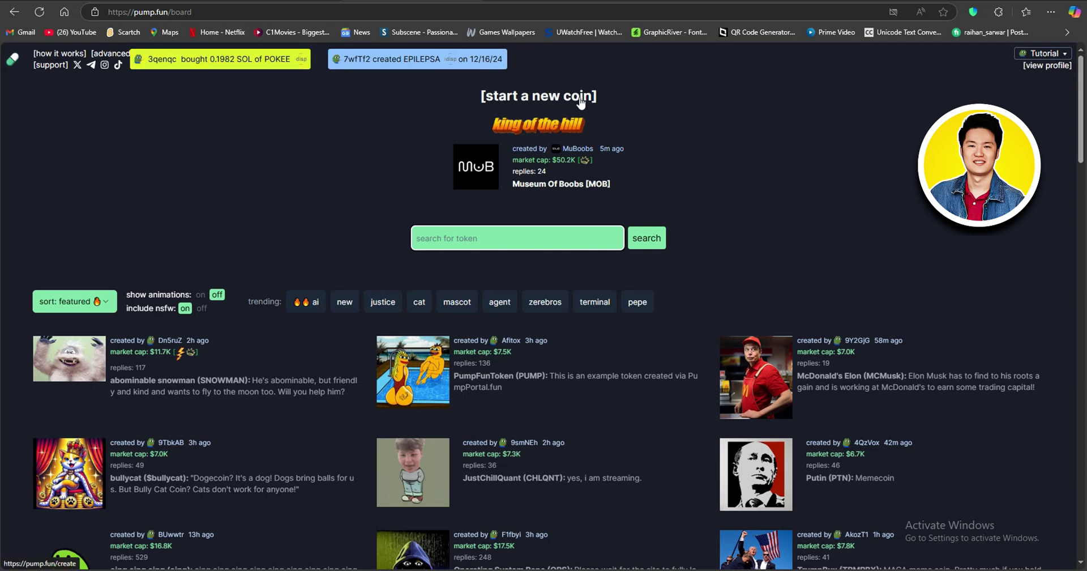
{"action": "left_click", "coordinate": [553, 99]}
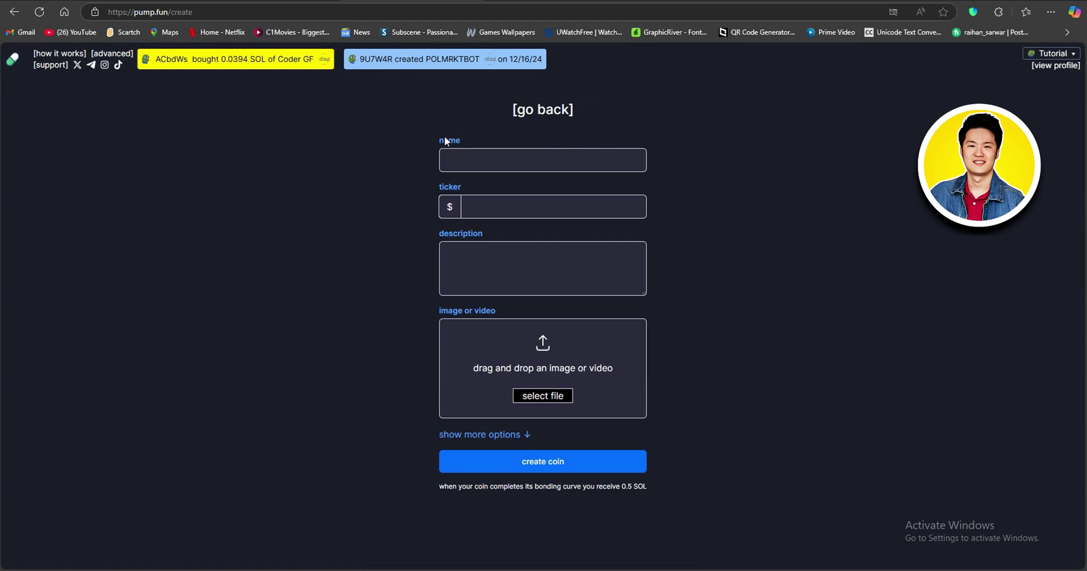
{"action": "left_click", "coordinate": [465, 158]}
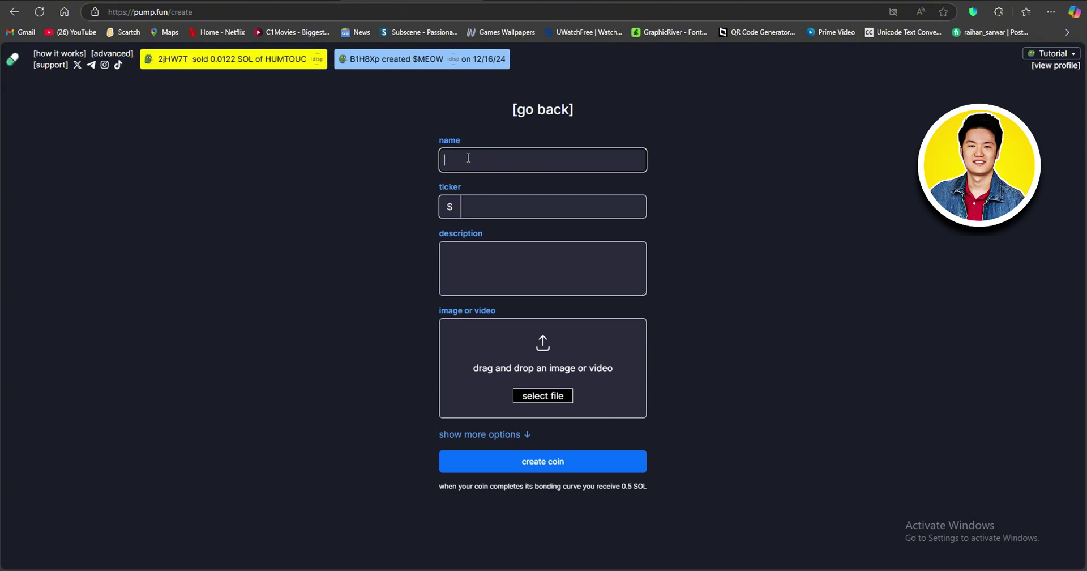
{"action": "type", "text": "My Fi"}
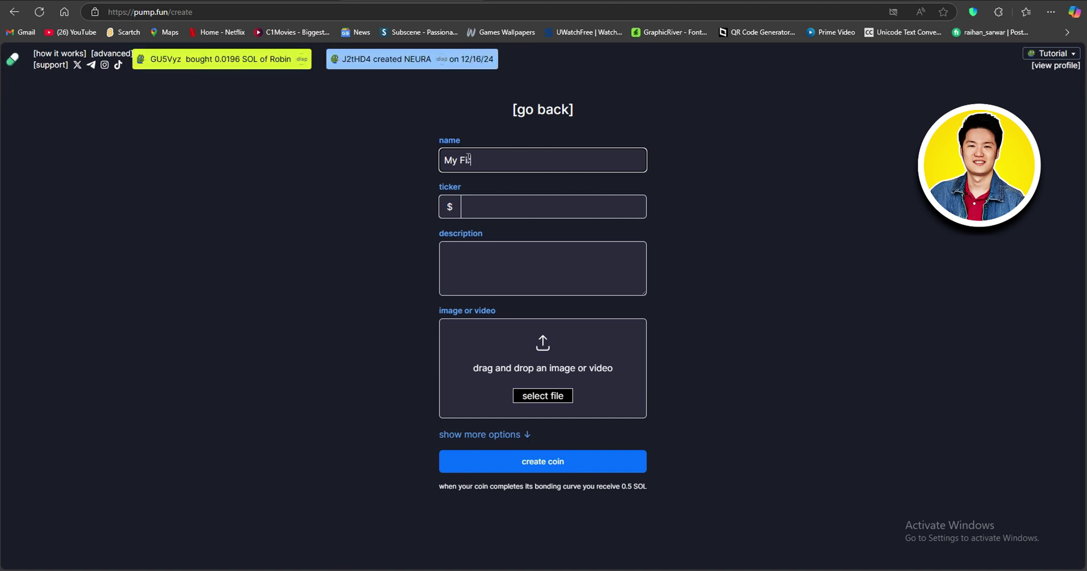
{"action": "type", "text": "rst"}
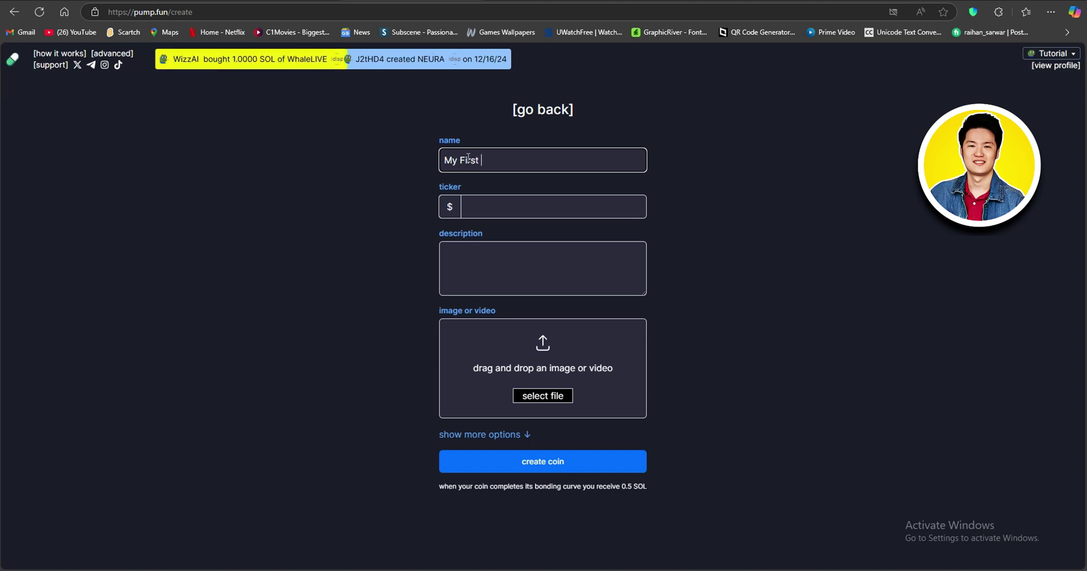
{"action": "type", "text": " M"}
{"action": "key", "text": "BackSpace"}
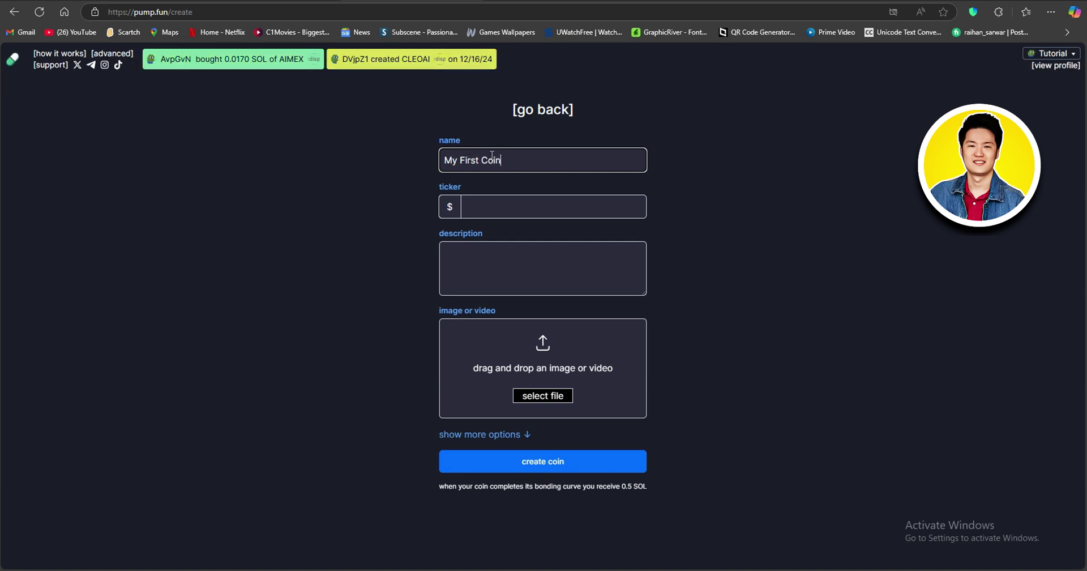
{"action": "left_click", "coordinate": [451, 190]}
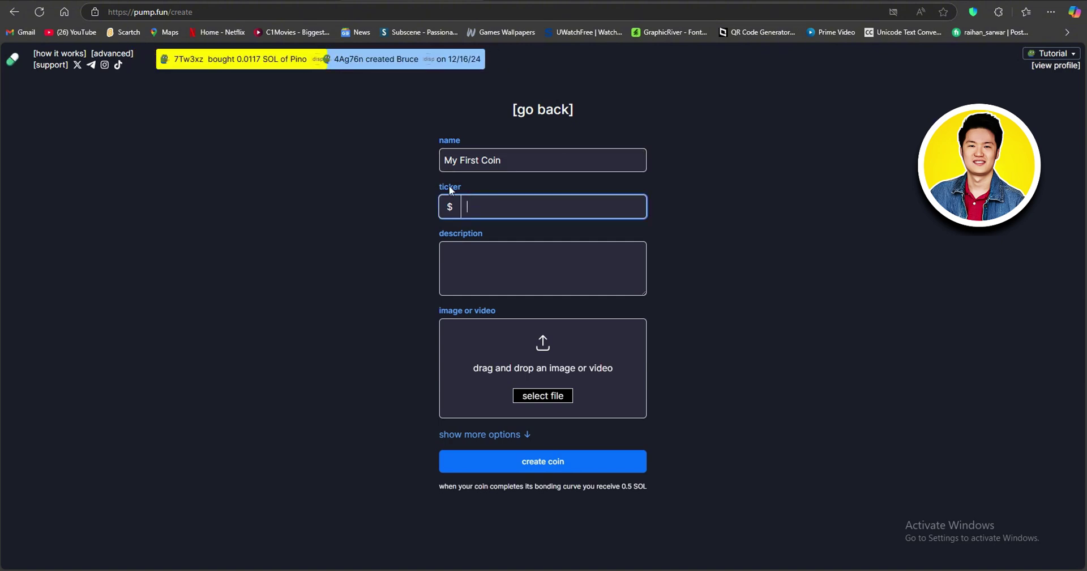
{"action": "type", "text": "1"}
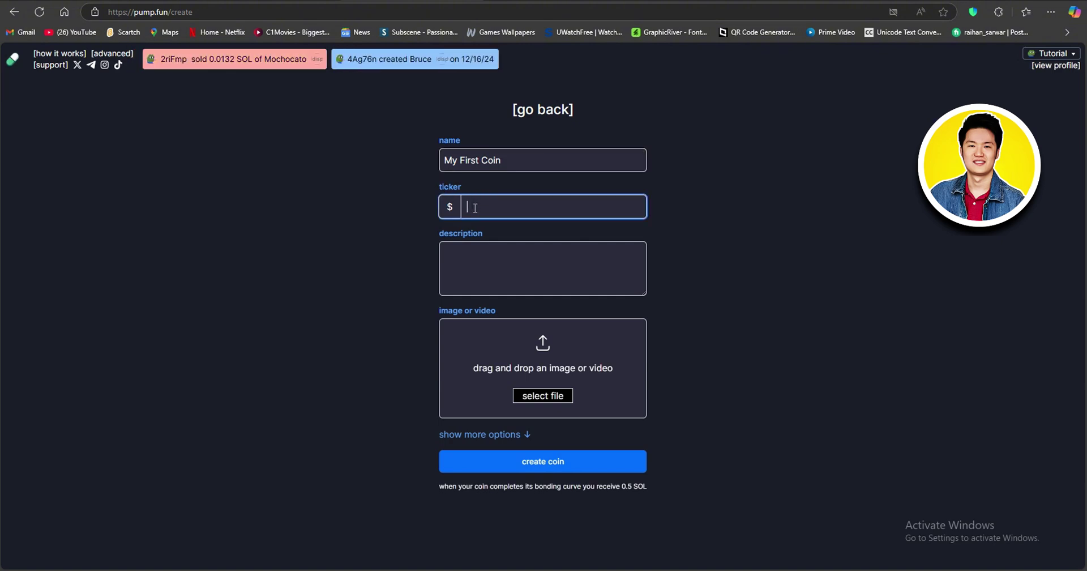
{"action": "left_click", "coordinate": [469, 254]}
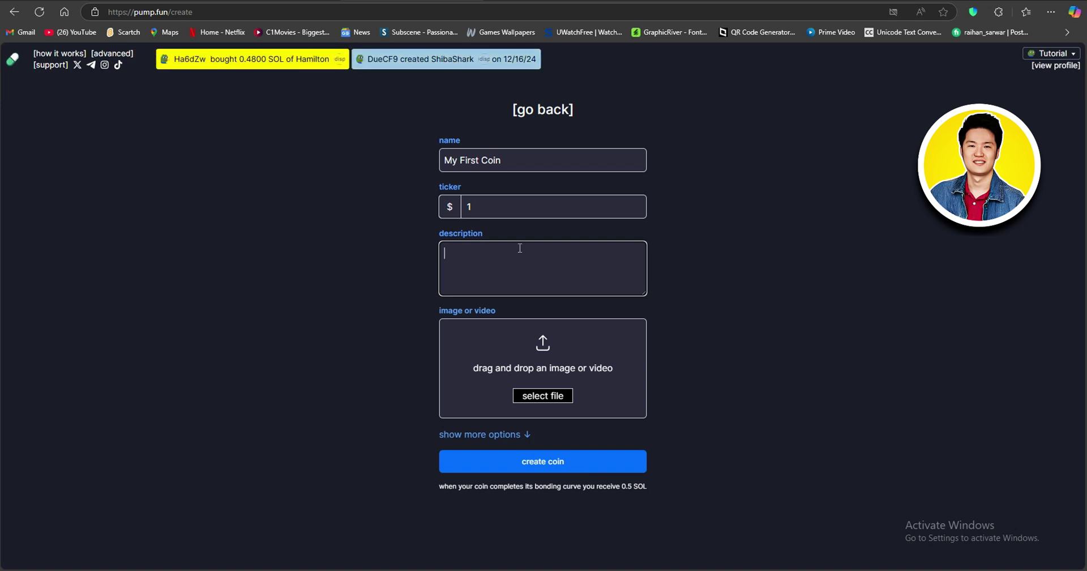
{"action": "left_click_drag", "start_coordinate": [493, 206], "coordinate": [463, 204]}
{"action": "key", "text": "BackSpace"}
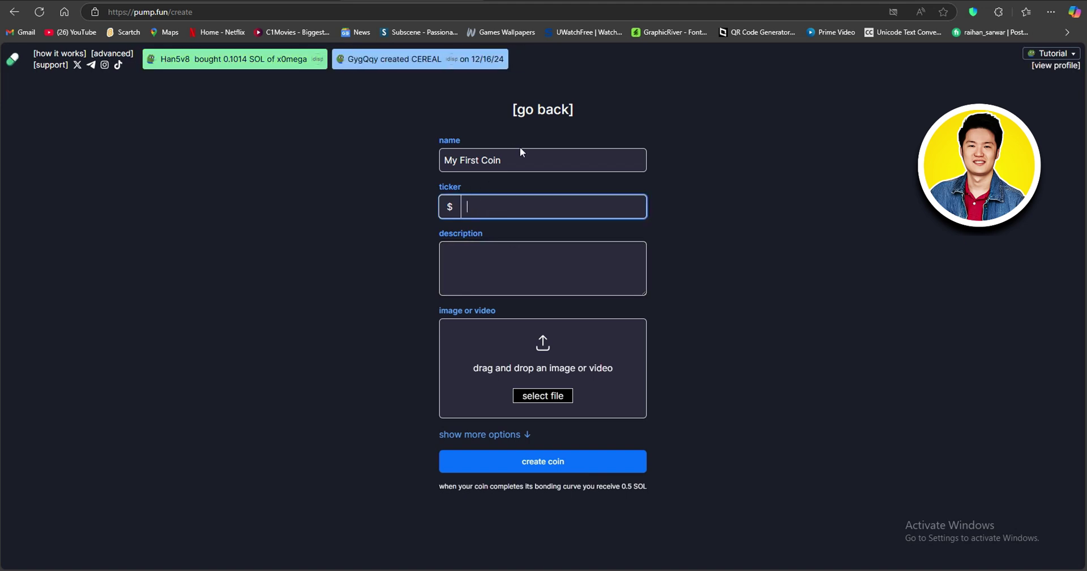
{"action": "left_click_drag", "start_coordinate": [517, 152], "coordinate": [408, 159]}
{"action": "key", "text": "BackSpace"}
{"action": "left_click", "coordinate": [702, 125]}
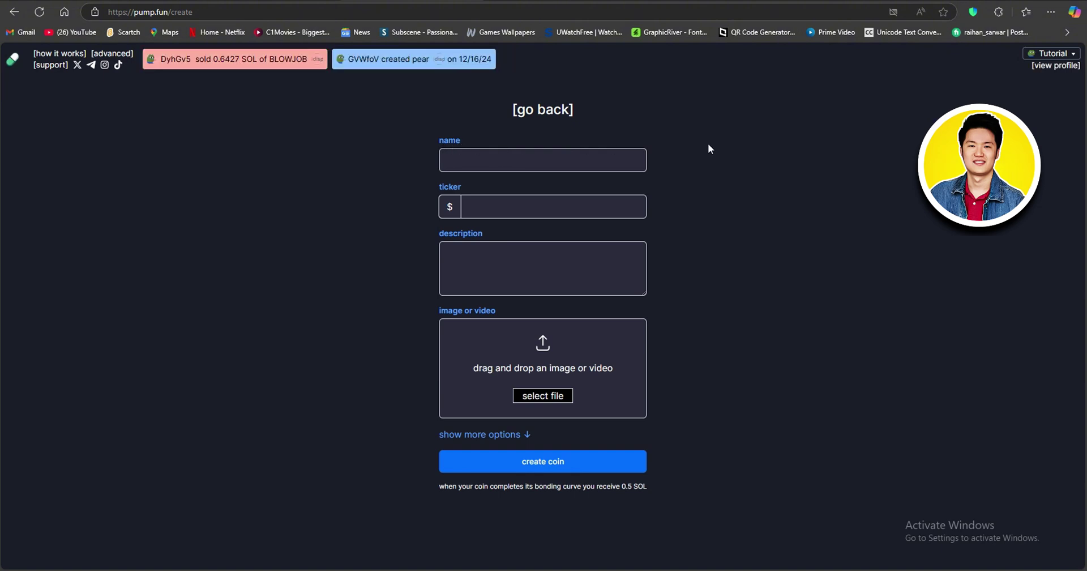
Name the new coin Tech and set its ticker to 1.
{"action": "left_click", "coordinate": [487, 158]}
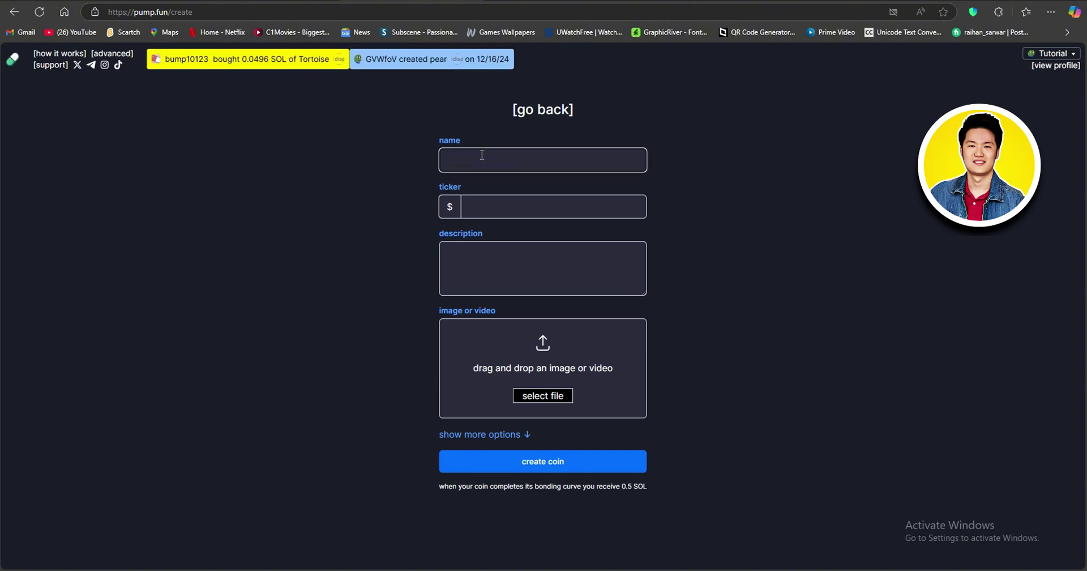
{"action": "type", "text": "T"}
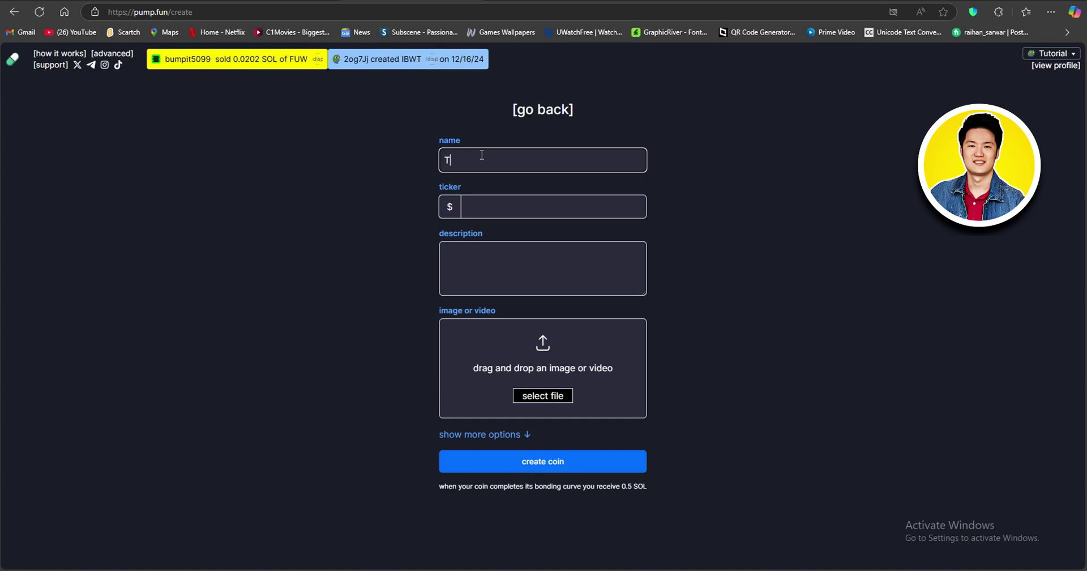
{"action": "type", "text": "ec"}
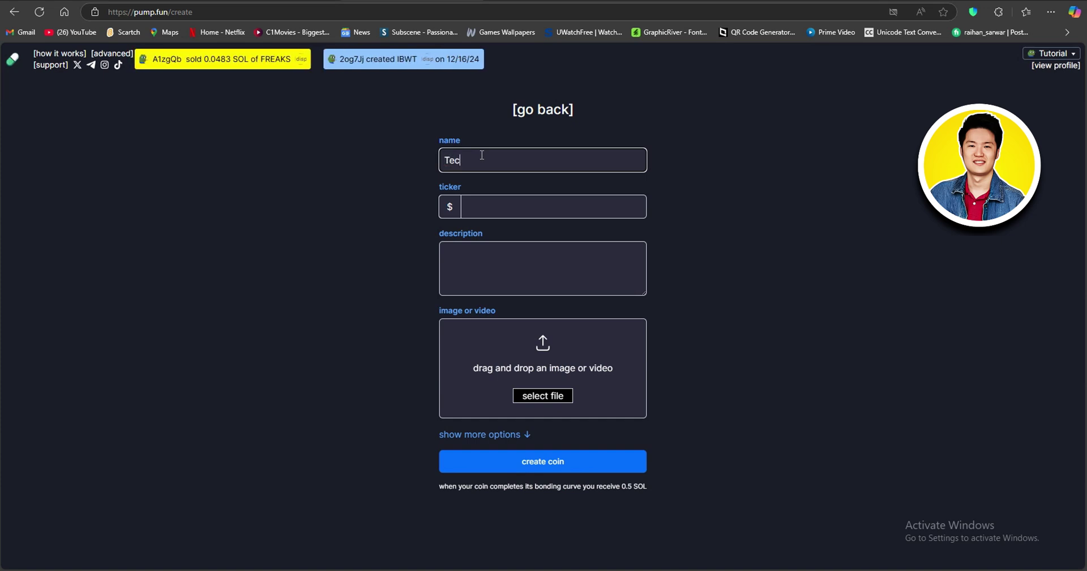
{"action": "type", "text": "h"}
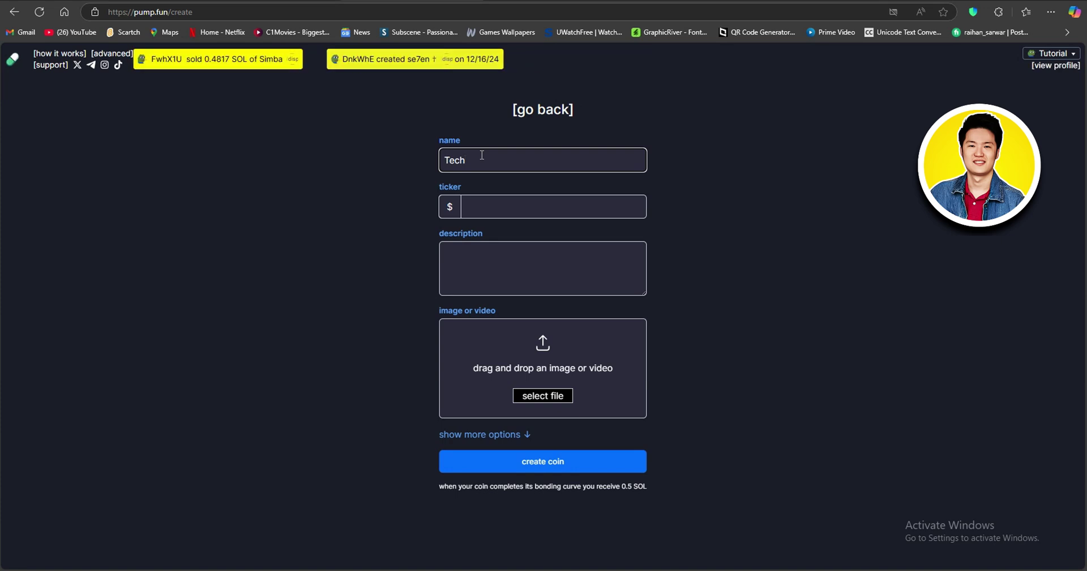
{"action": "left_click", "coordinate": [457, 197]}
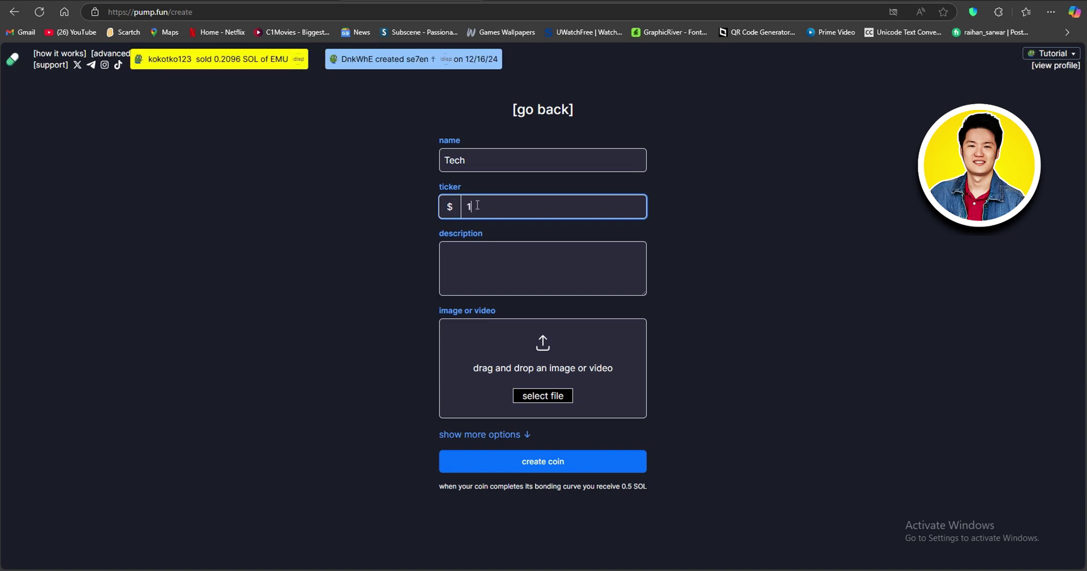
Enter "My first coin!" as the coin's description, and view the image file selection without choosing a file.
{"action": "left_click", "coordinate": [484, 242]}
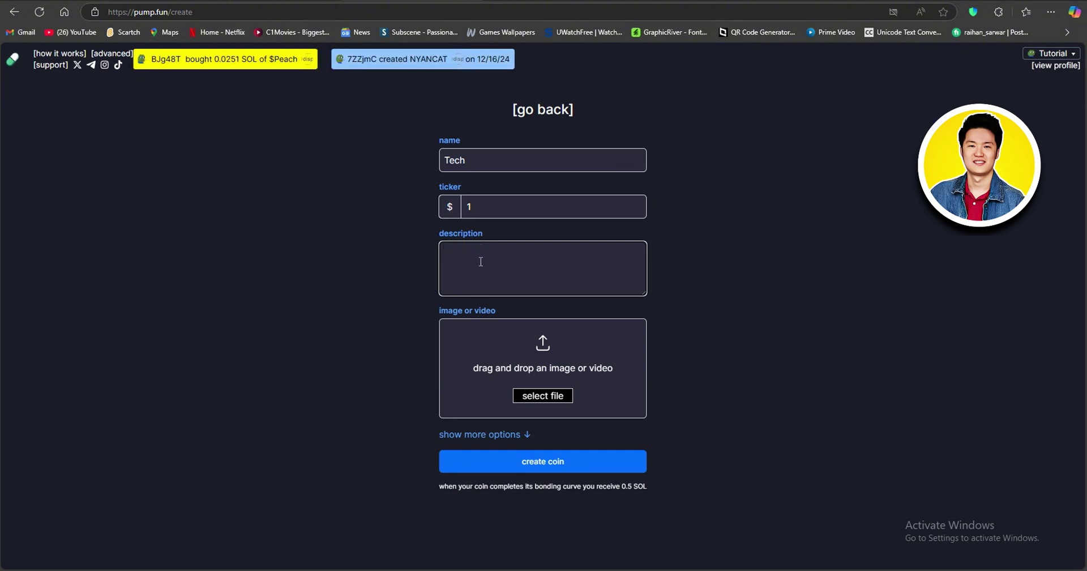
{"action": "type", "text": "My first"}
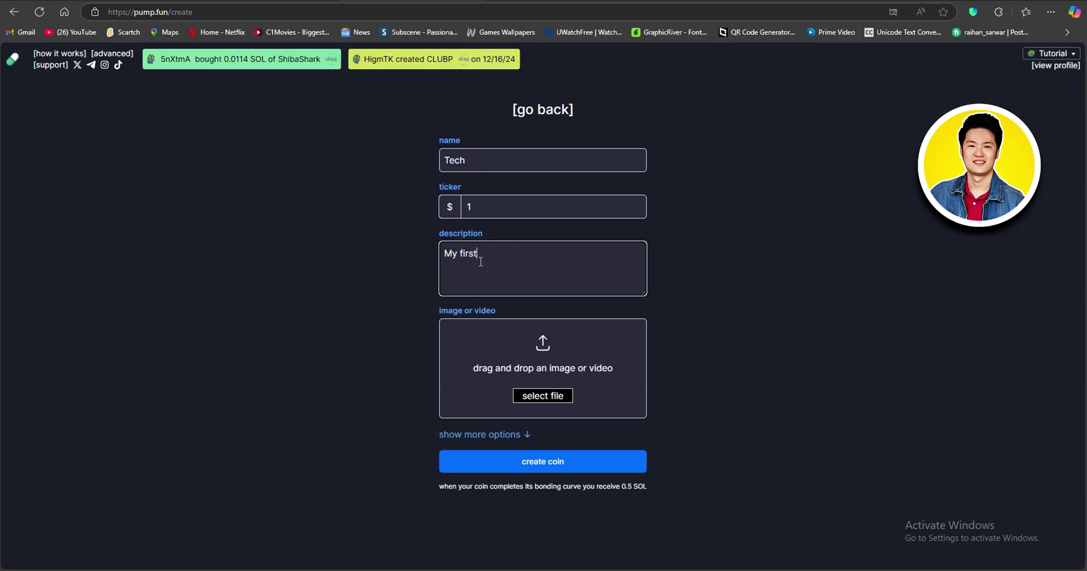
{"action": "type", "text": " coin!"}
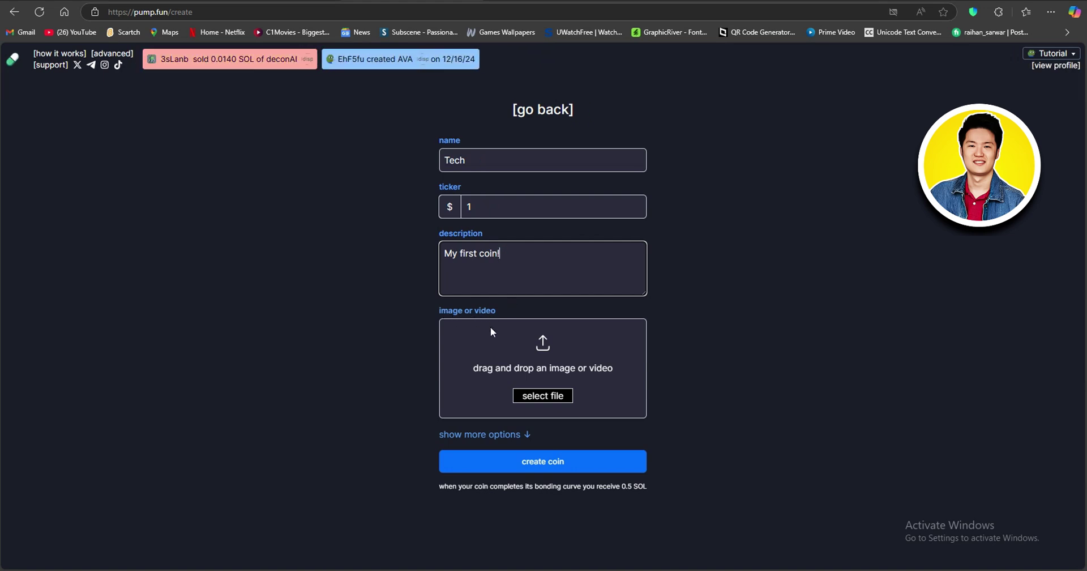
{"action": "left_click", "coordinate": [547, 396]}
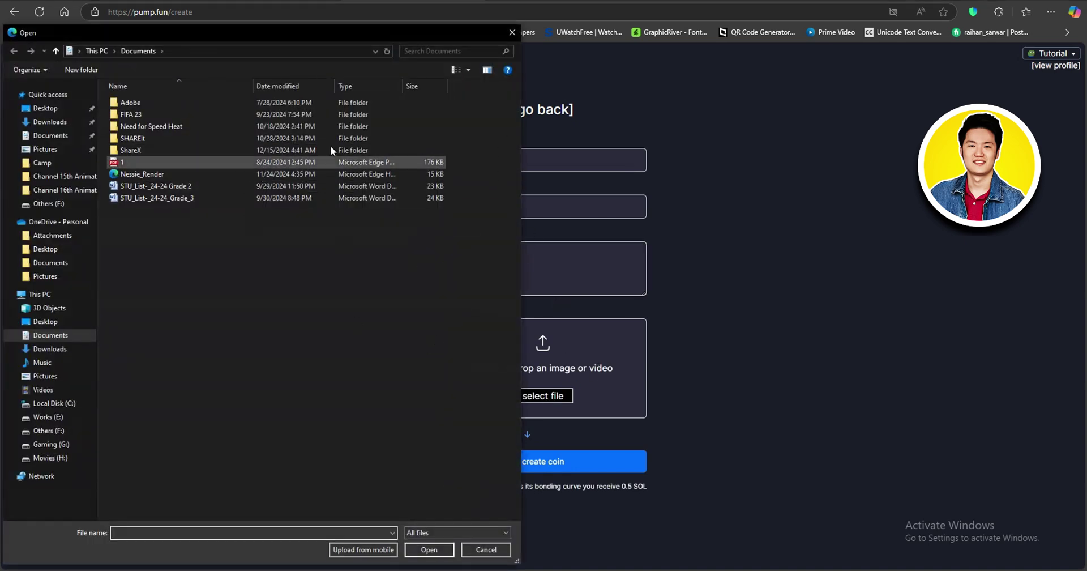
{"action": "left_click", "coordinate": [512, 32]}
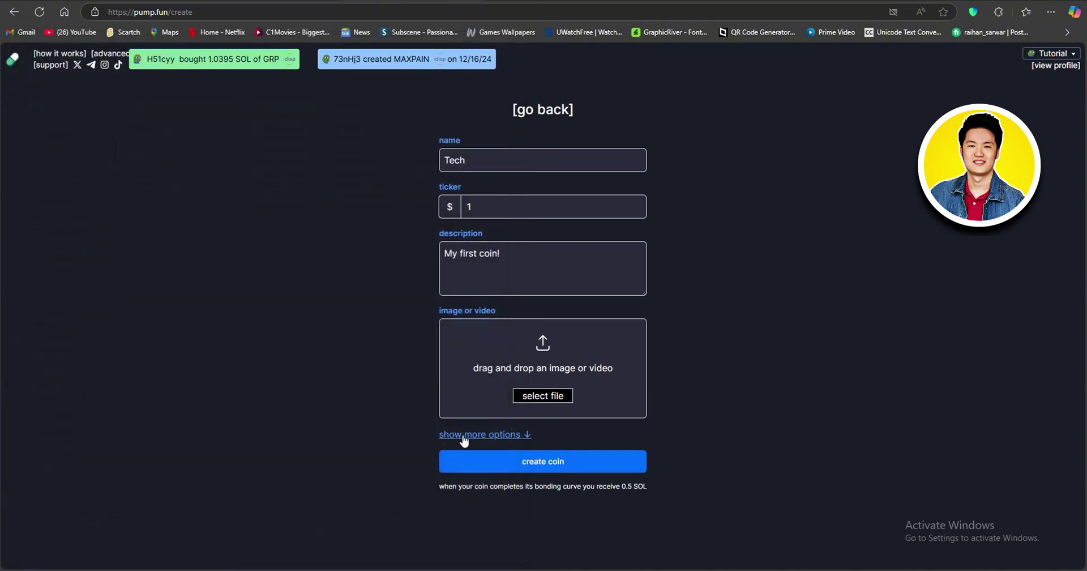
Reveal the additional coin options and review the optional Twitter, Telegram and website link fields, leaving them empty.
{"action": "left_click", "coordinate": [485, 435]}
{"action": "scroll", "coordinate": [516, 427], "scroll_direction": "down", "scroll_amount": 2}
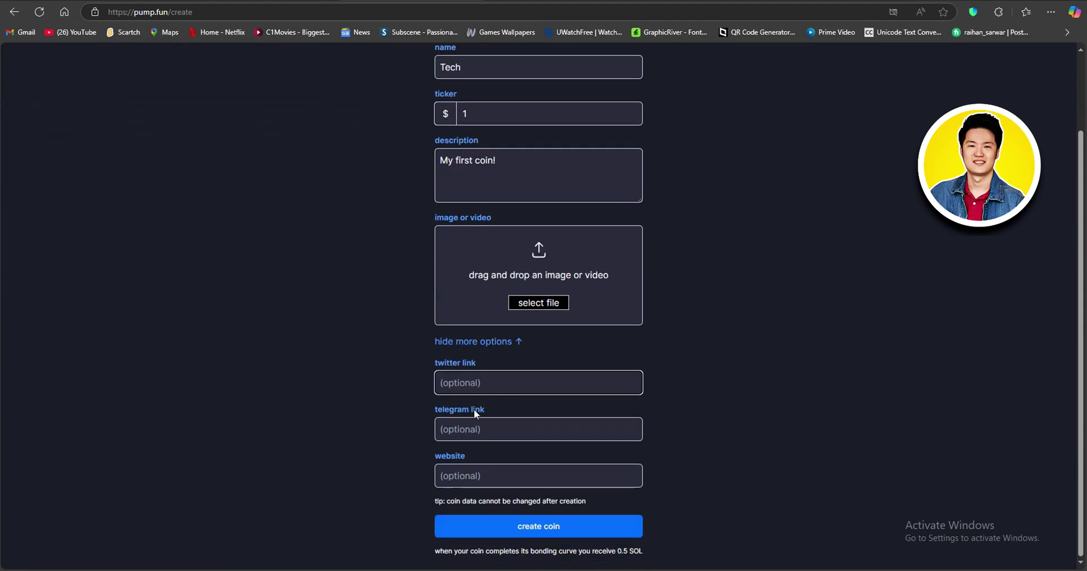
{"action": "left_click", "coordinate": [474, 476]}
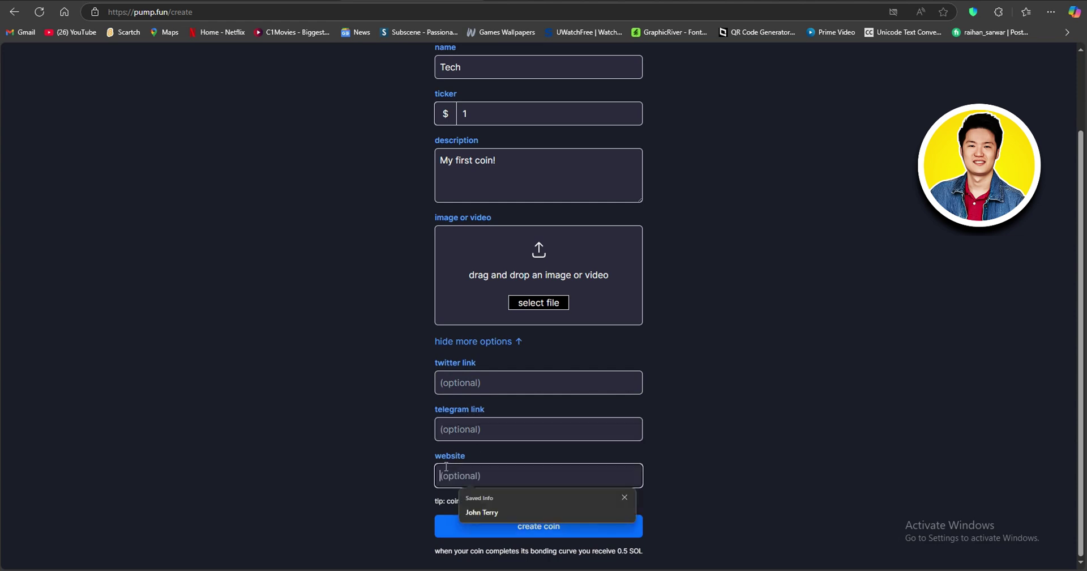
{"action": "left_click", "coordinate": [626, 497]}
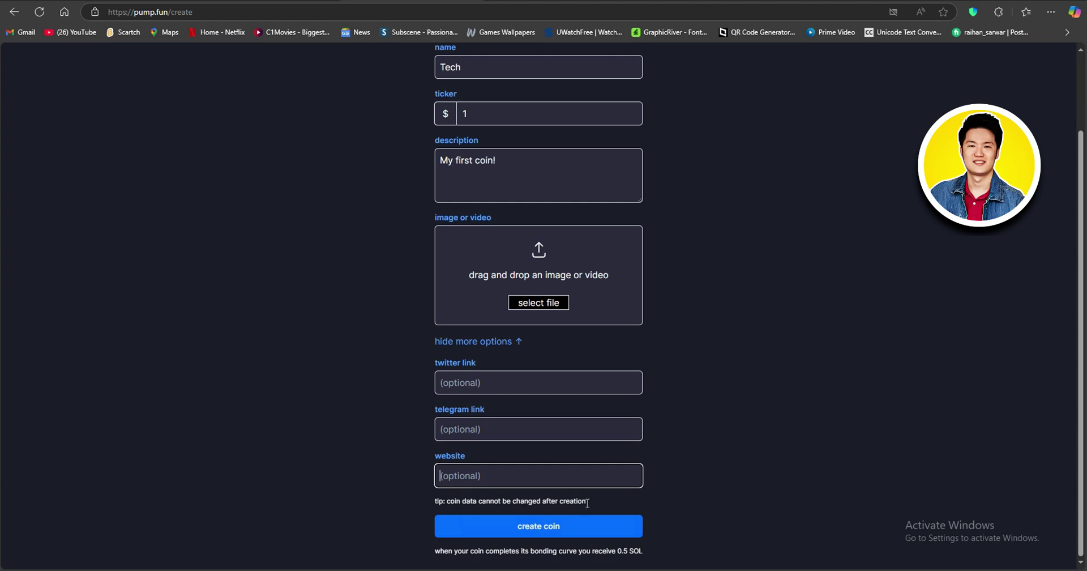
{"action": "scroll", "coordinate": [498, 425], "scroll_direction": "up", "scroll_amount": 3}
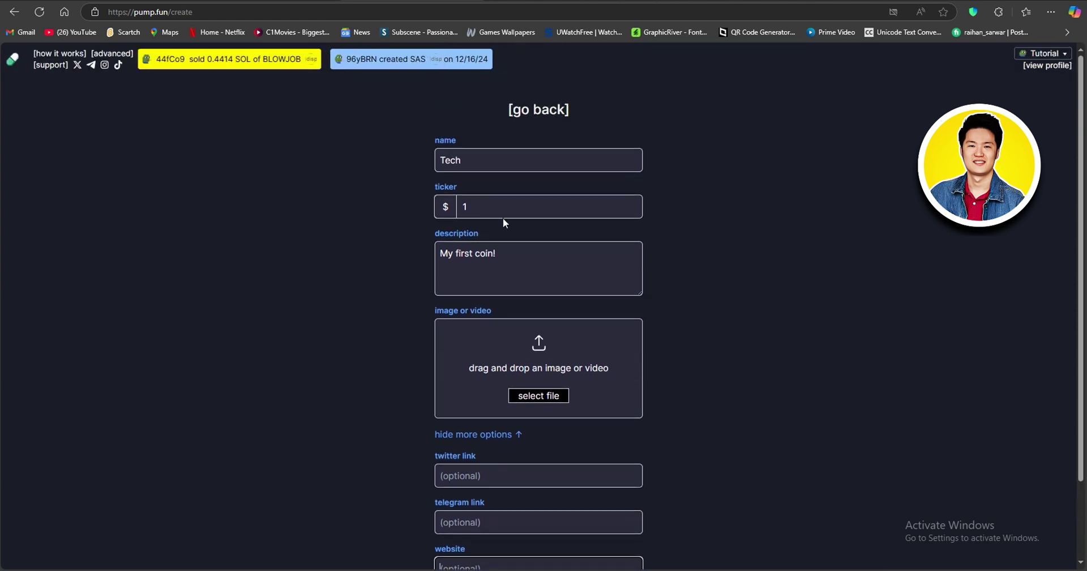
{"action": "scroll", "coordinate": [446, 281], "scroll_direction": "down", "scroll_amount": 3}
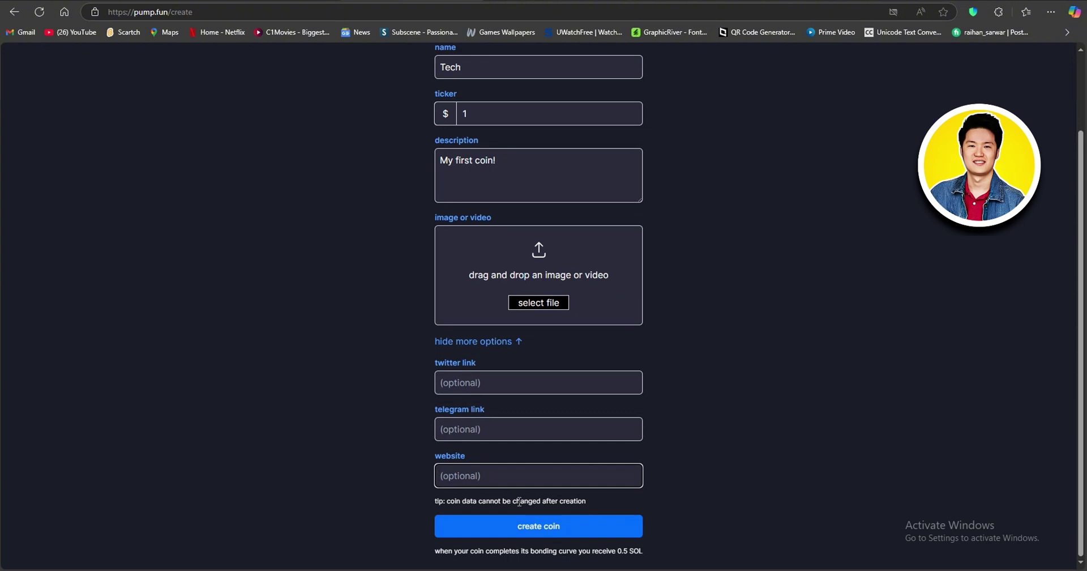
Try to create the coin without adding an image or video.
{"action": "left_click", "coordinate": [556, 525]}
{"action": "left_click", "coordinate": [540, 529]}
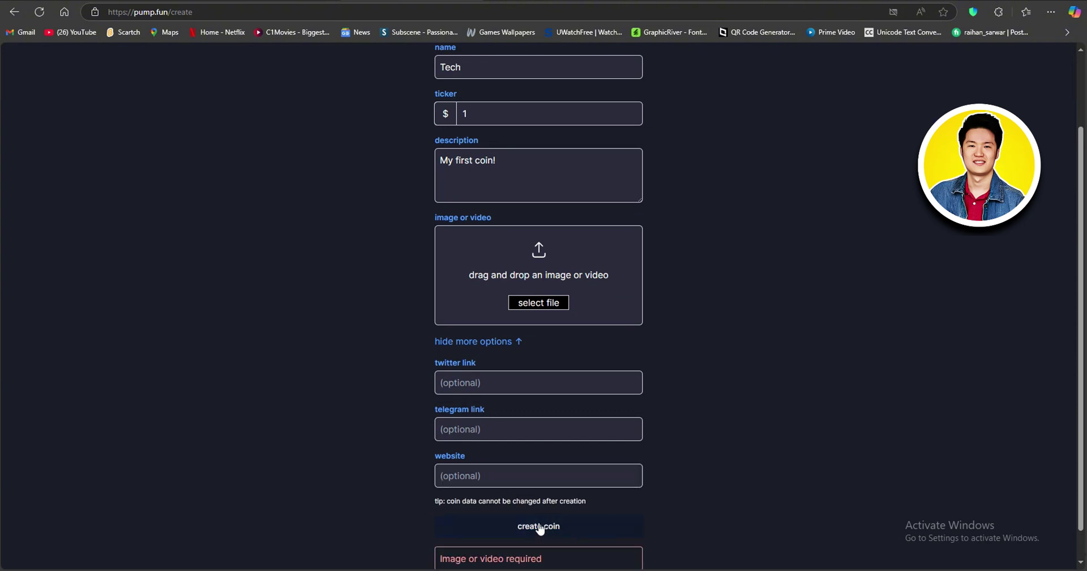
{"action": "scroll", "coordinate": [550, 519], "scroll_direction": "down", "scroll_amount": 2}
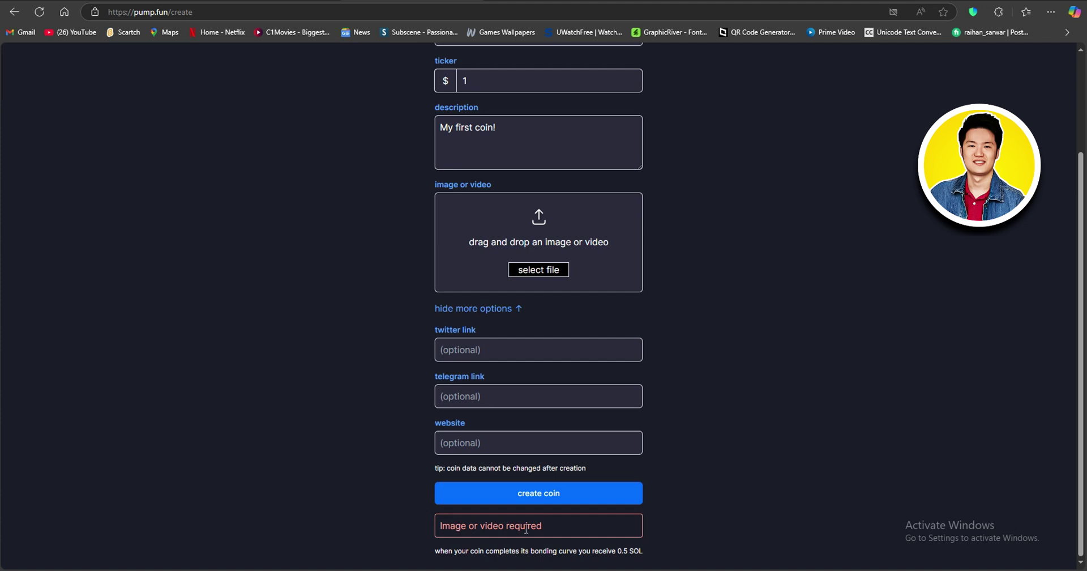
Upload 924085-classic-muscle-cars-wallpaper-2048x1152-720p-removebg-preview from the Others (F:) drive as the coin's image.
{"action": "scroll", "coordinate": [527, 529], "scroll_direction": "up", "scroll_amount": 3}
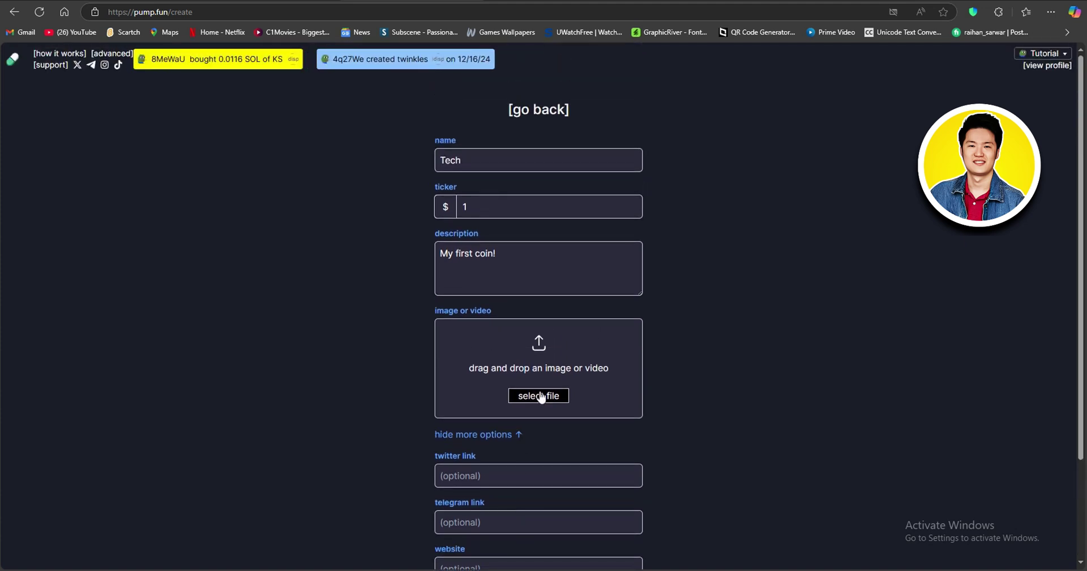
{"action": "left_click", "coordinate": [541, 394]}
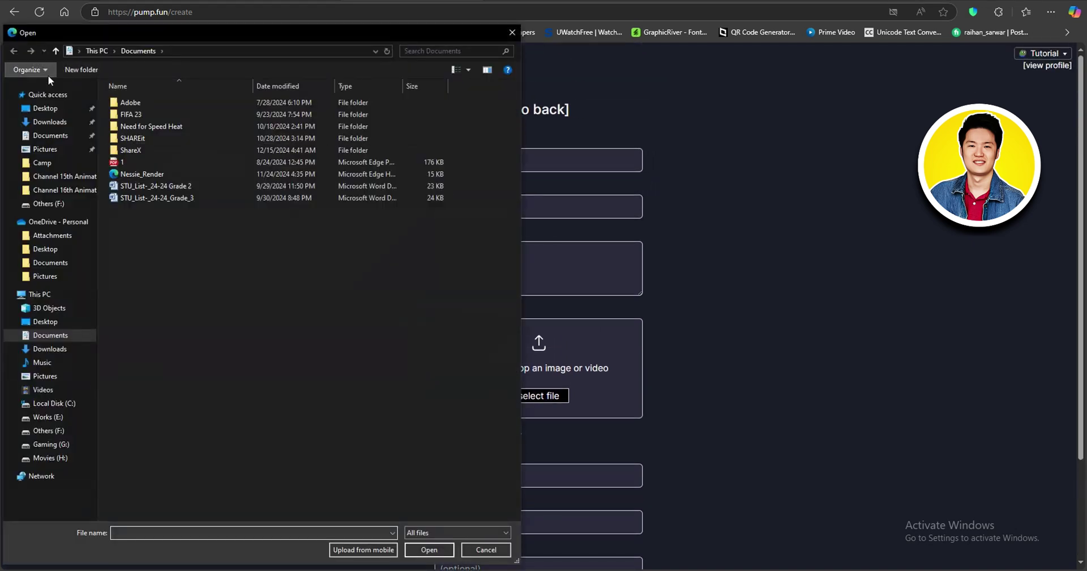
{"action": "left_click", "coordinate": [59, 152]}
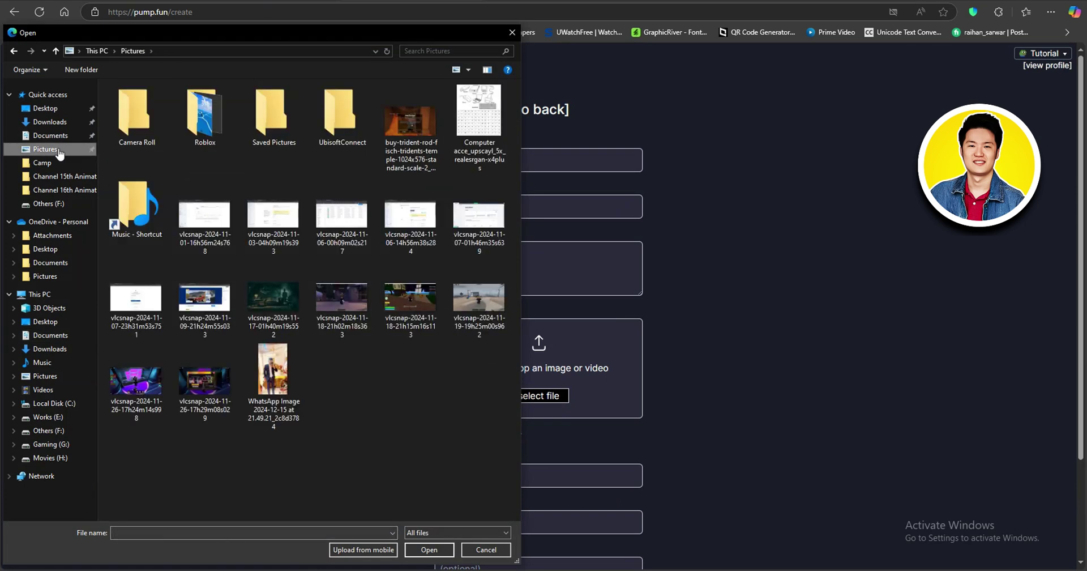
{"action": "left_click", "coordinate": [57, 420]}
{"action": "left_click", "coordinate": [59, 433]}
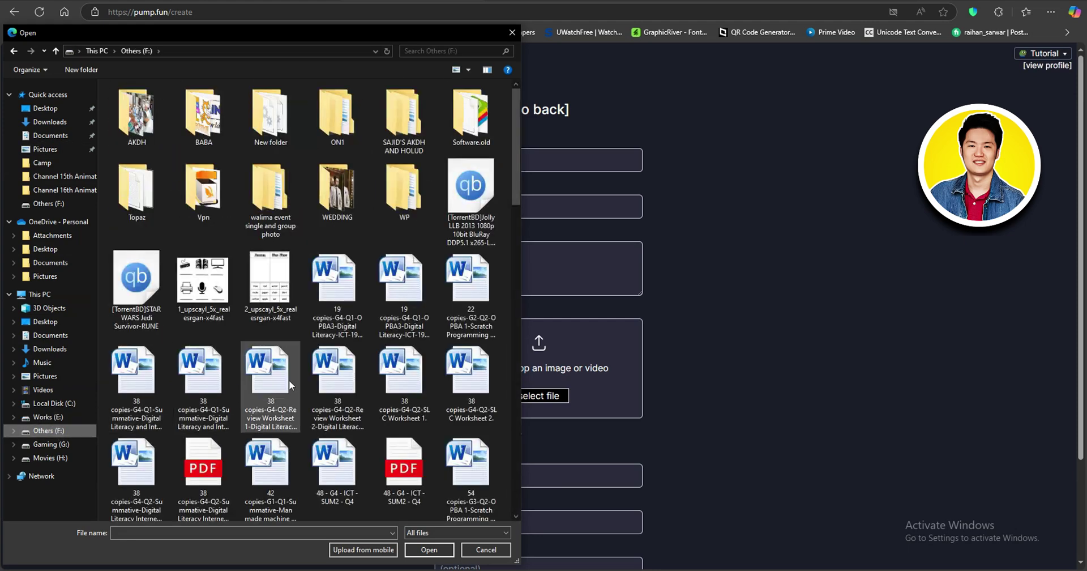
{"action": "left_click_drag", "start_coordinate": [513, 156], "coordinate": [513, 184]}
{"action": "scroll", "coordinate": [515, 182], "scroll_direction": "down", "scroll_amount": 1}
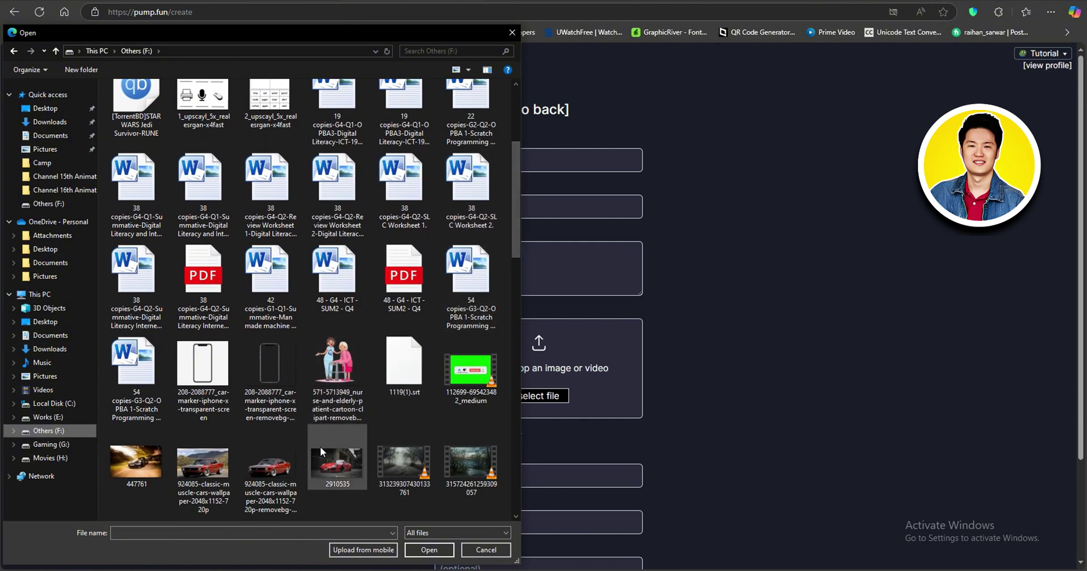
{"action": "left_click", "coordinate": [271, 465]}
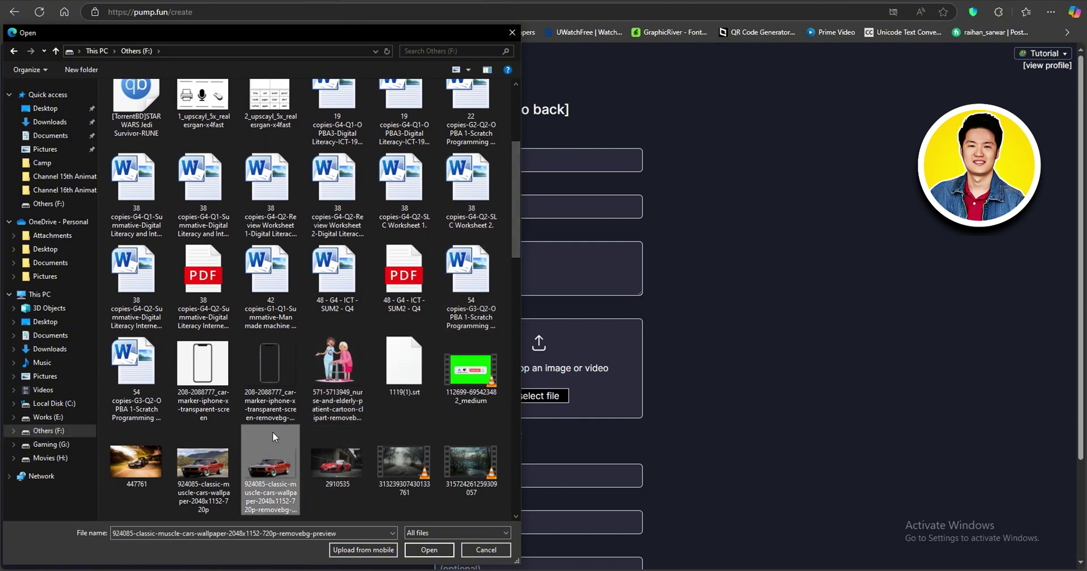
{"action": "left_click", "coordinate": [442, 552]}
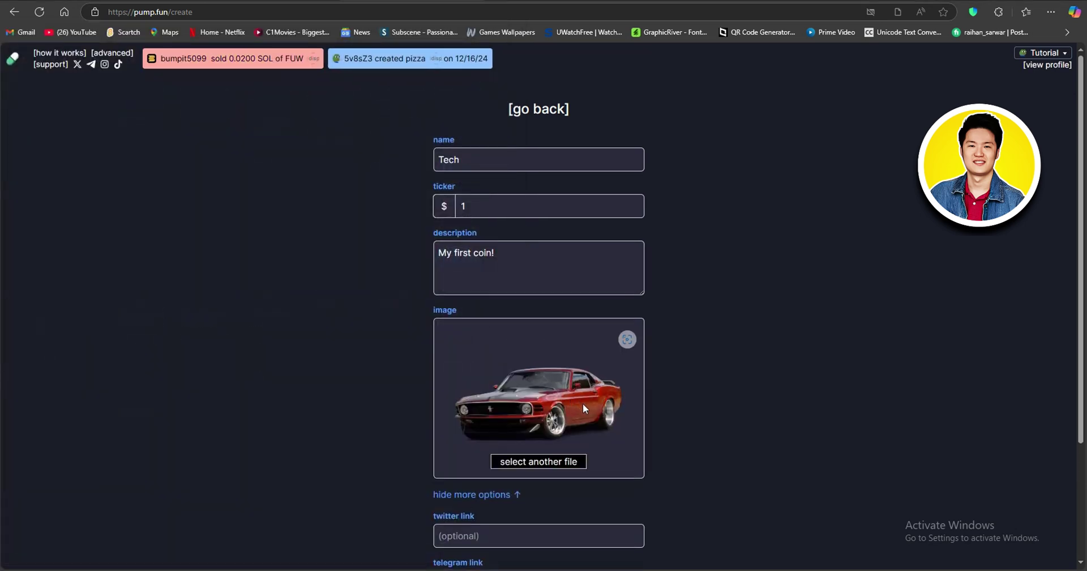
Create the coin with the optional initial SOL purchase left empty, and open the new coin's page.
{"action": "scroll", "coordinate": [583, 404], "scroll_direction": "down", "scroll_amount": 1}
{"action": "scroll", "coordinate": [550, 340], "scroll_direction": "down", "scroll_amount": 2}
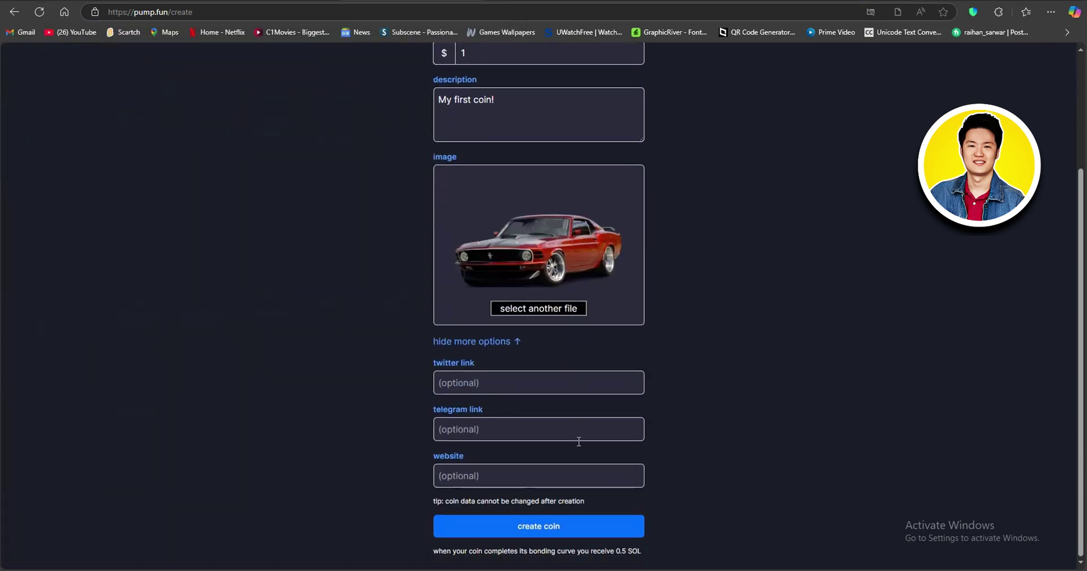
{"action": "left_click", "coordinate": [543, 526]}
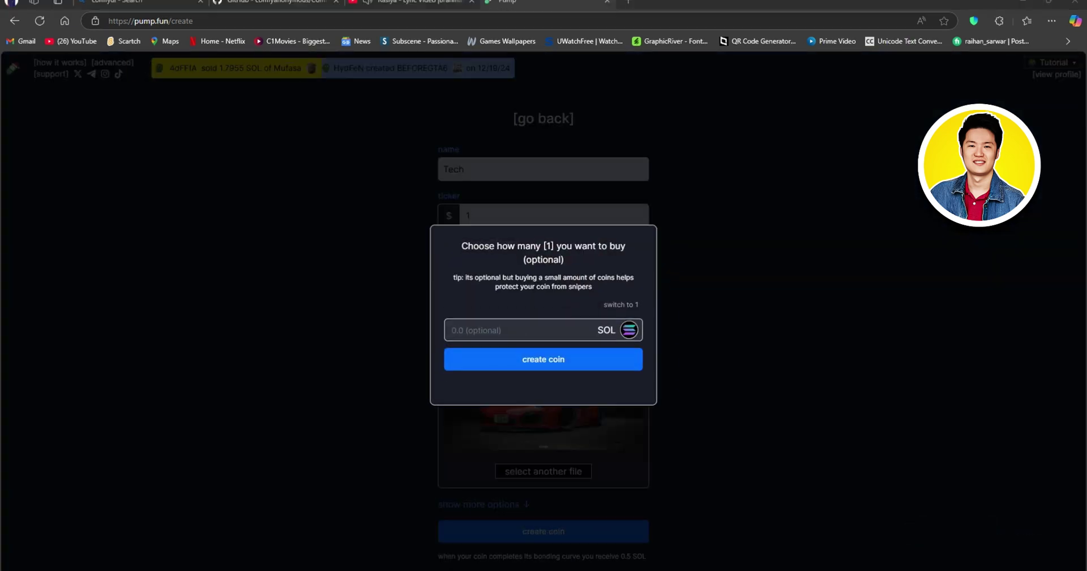
{"action": "left_click", "coordinate": [548, 357]}
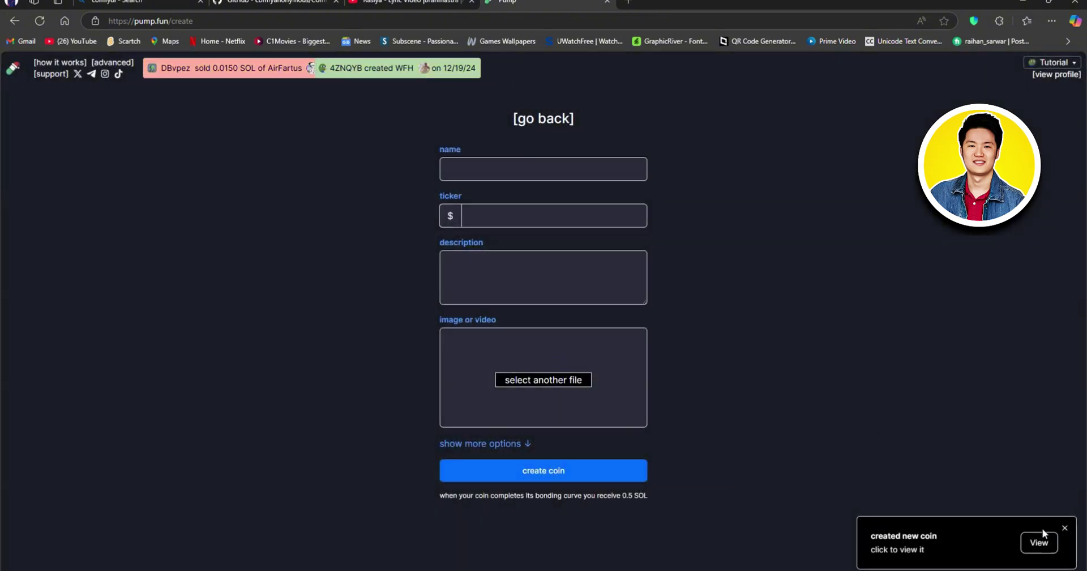
{"action": "left_click", "coordinate": [1047, 547]}
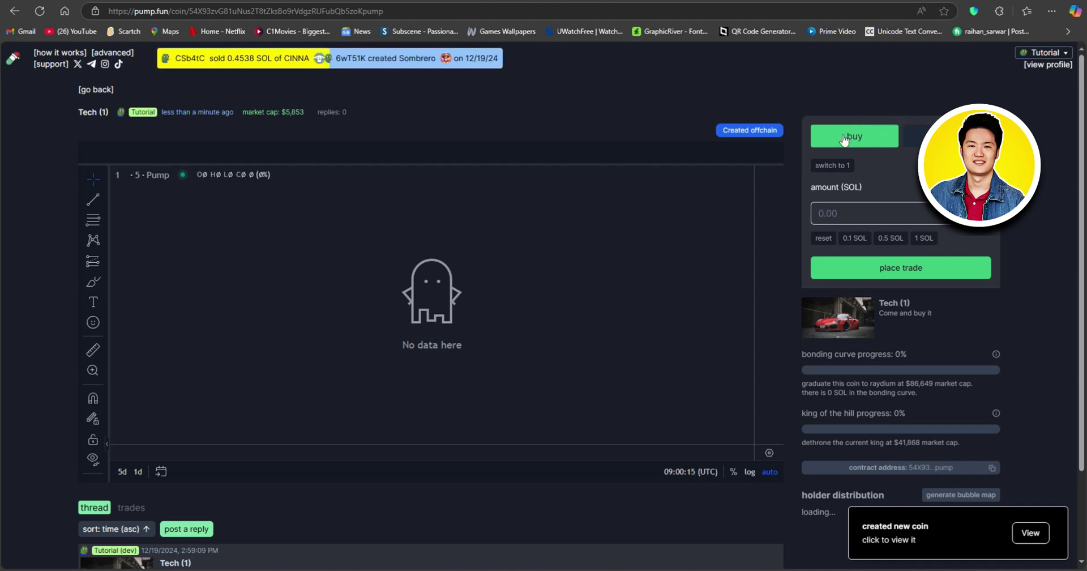
View the sell and buy modes of the coin's trade form, and enter 2 SOL as a buy amount before clearing it.
{"action": "left_click", "coordinate": [920, 136]}
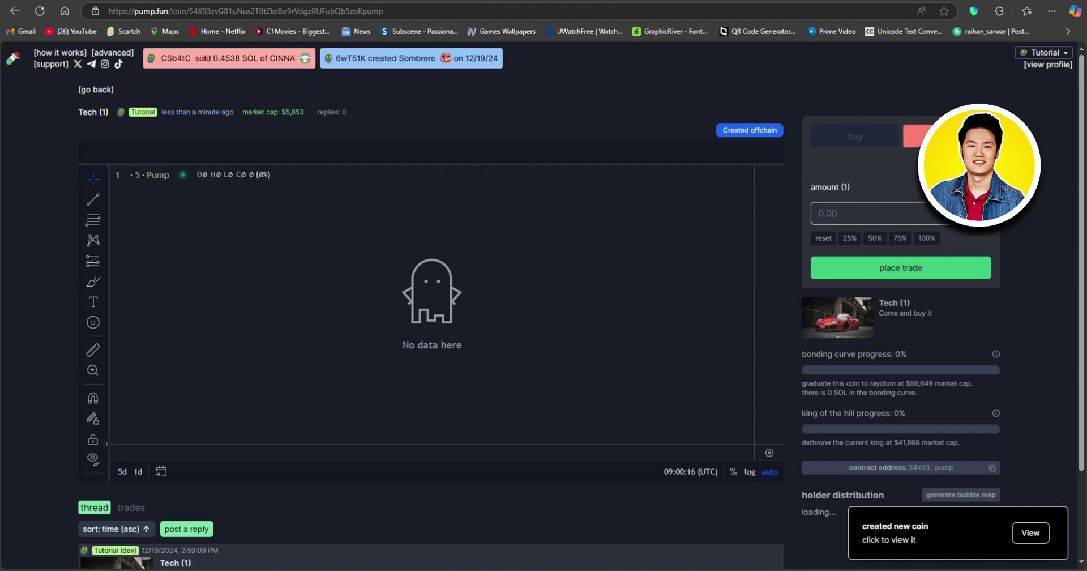
{"action": "left_click", "coordinate": [856, 139]}
{"action": "left_click", "coordinate": [890, 213]}
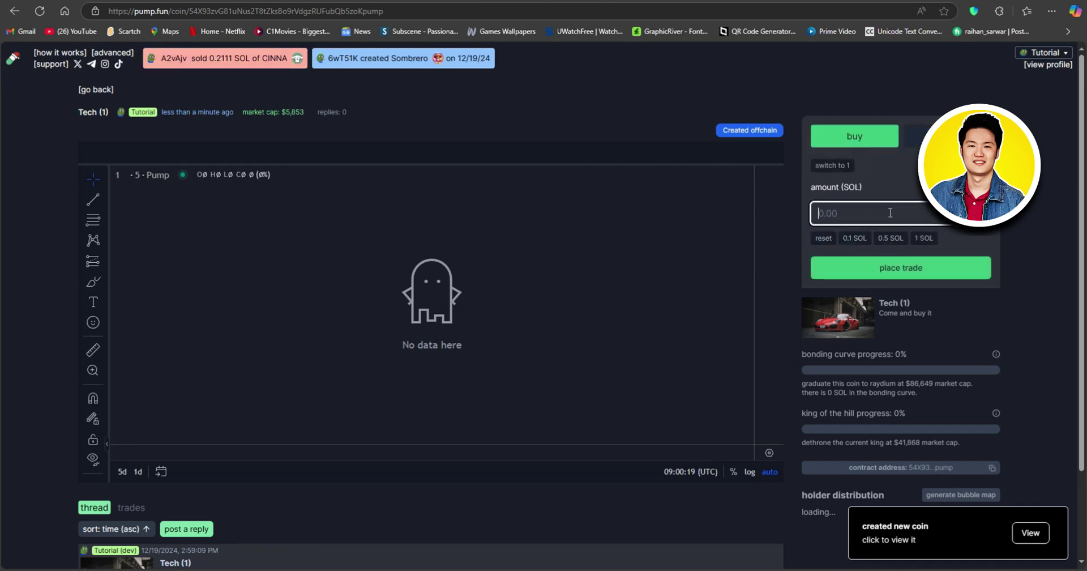
{"action": "type", "text": "2"}
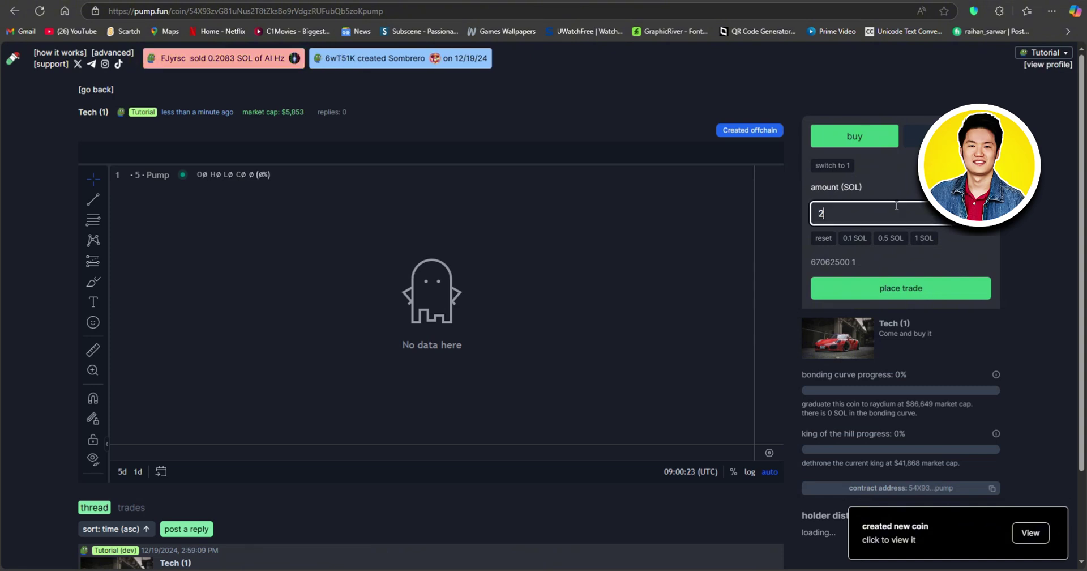
{"action": "key", "text": "BackSpace"}
{"action": "left_click", "coordinate": [1028, 245]}
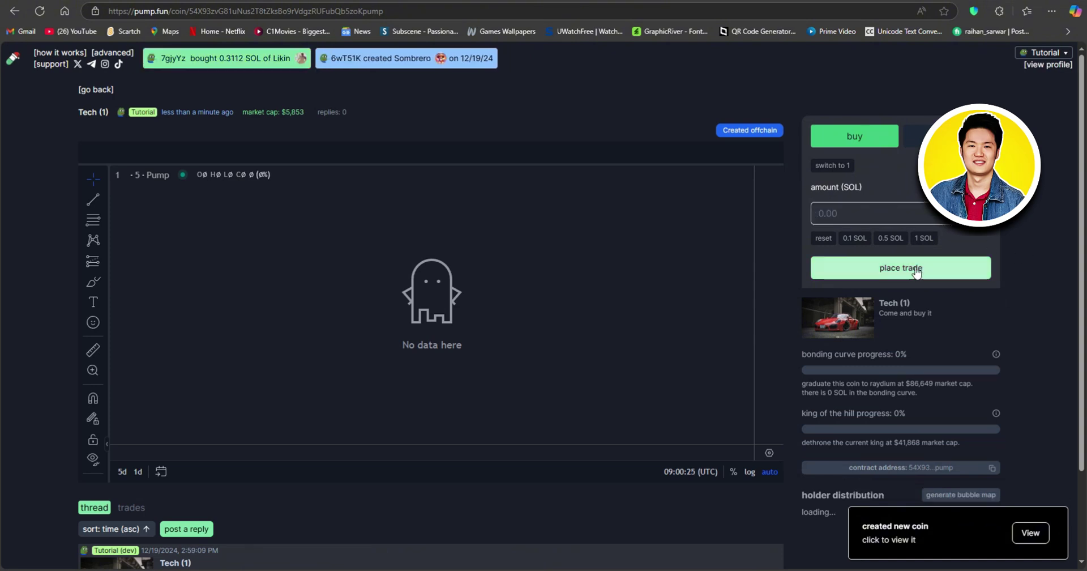
View the reply form of the coin's thread and its image file selection, and cancel without posting.
{"action": "scroll", "coordinate": [906, 271], "scroll_direction": "down", "scroll_amount": 2}
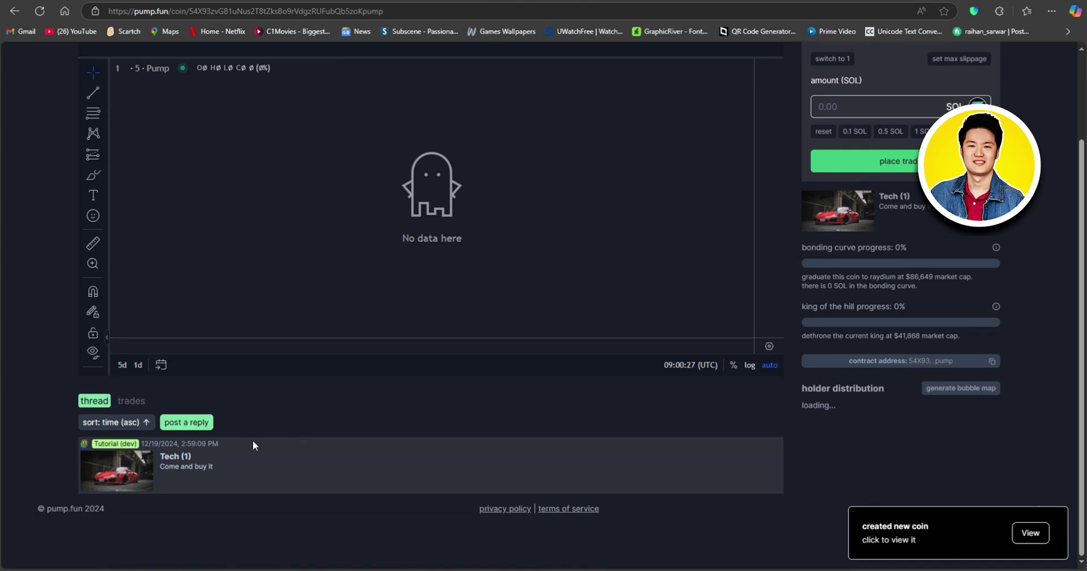
{"action": "left_click", "coordinate": [195, 423]}
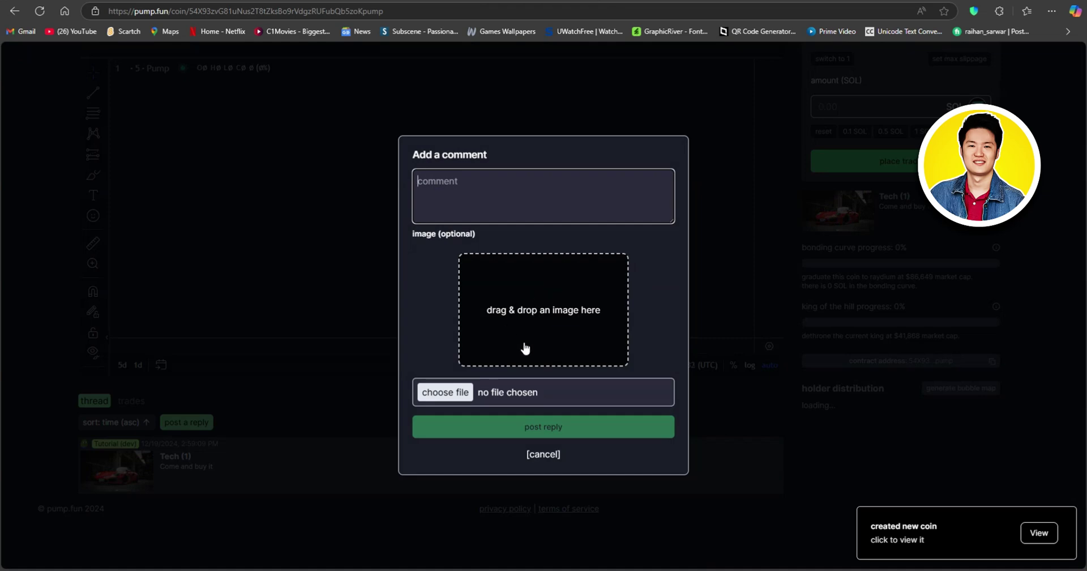
{"action": "left_click", "coordinate": [447, 391]}
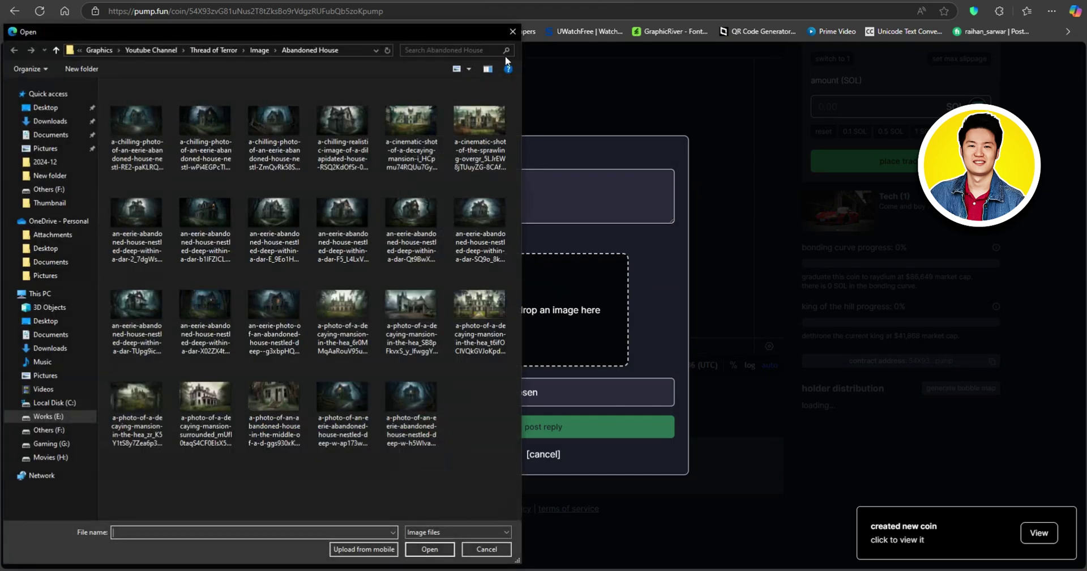
{"action": "left_click", "coordinate": [514, 35]}
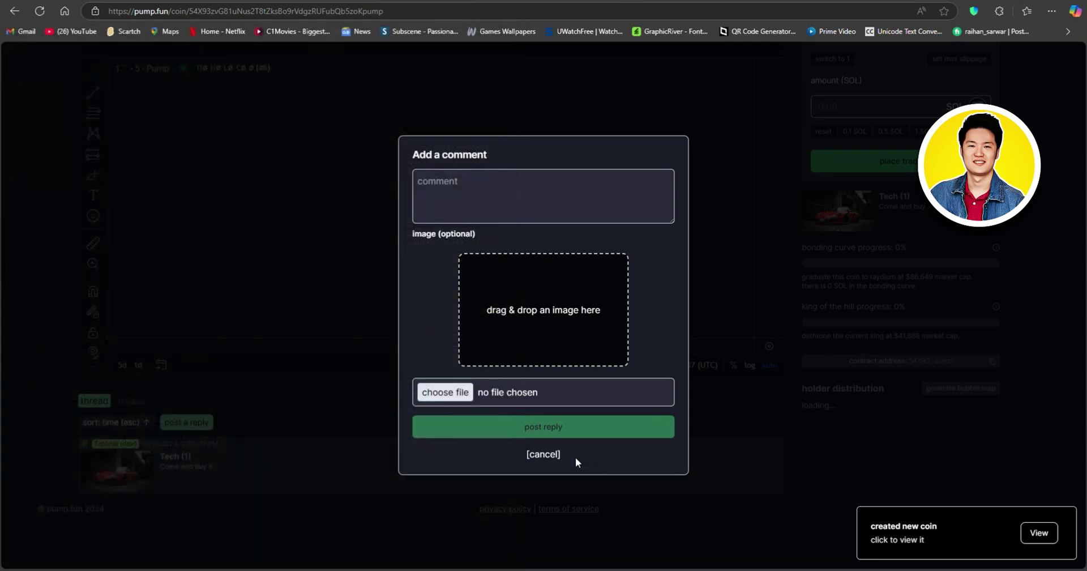
{"action": "left_click", "coordinate": [544, 454]}
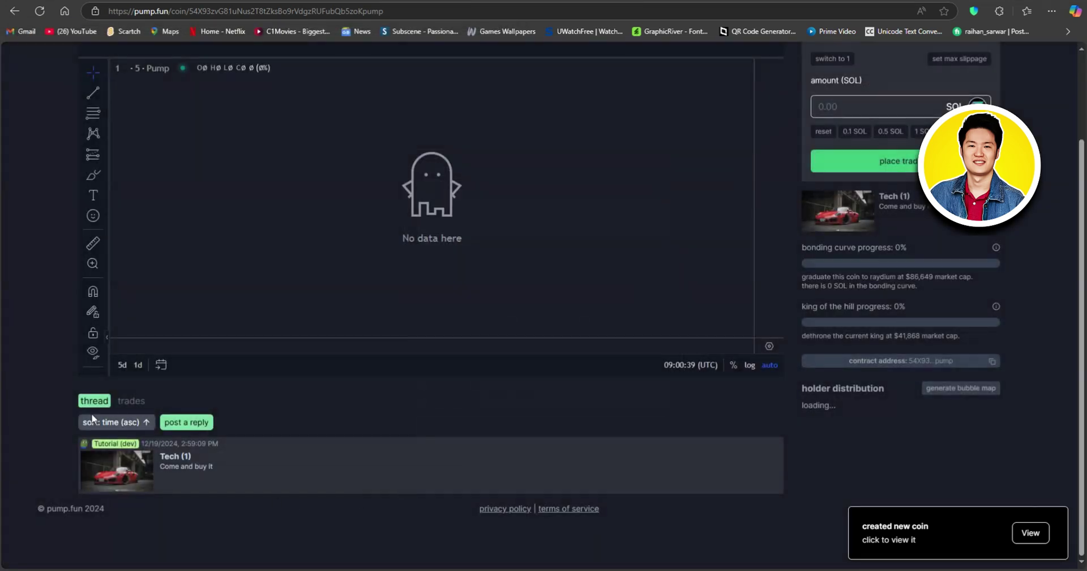
Browse the featured coins on the pump.fun board and open the King of Emoji (KOE) coin page.
{"action": "left_click", "coordinate": [657, 3]}
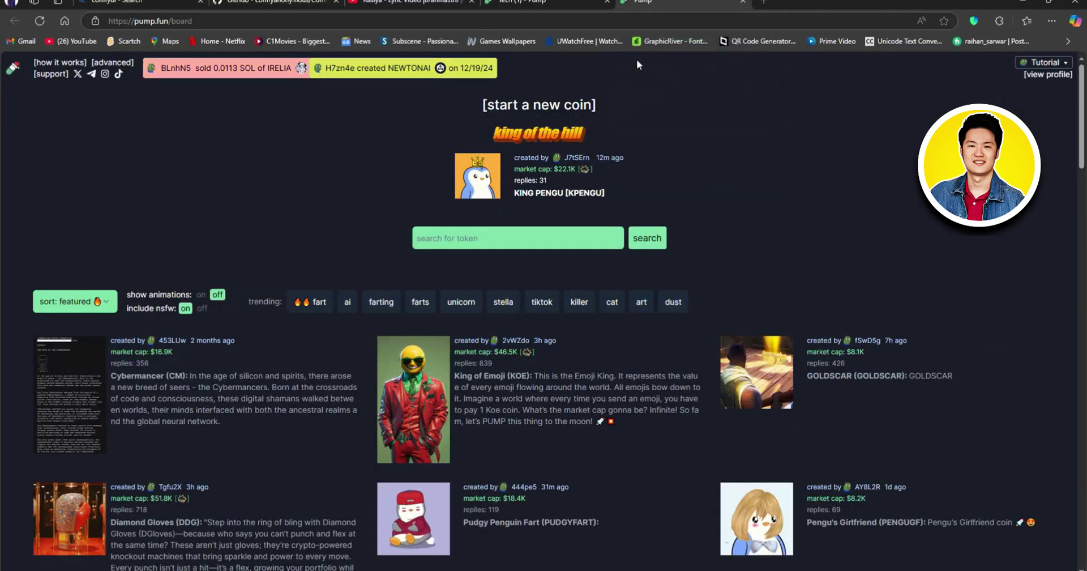
{"action": "scroll", "coordinate": [784, 129], "scroll_direction": "down", "scroll_amount": 3}
{"action": "scroll", "coordinate": [760, 284], "scroll_direction": "down", "scroll_amount": 5}
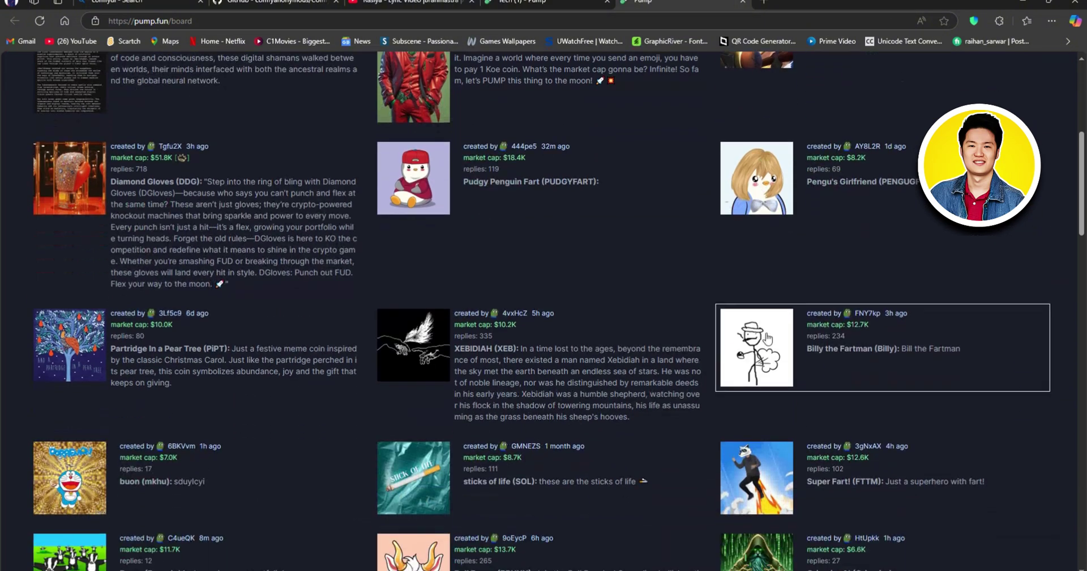
{"action": "scroll", "coordinate": [687, 383], "scroll_direction": "up", "scroll_amount": 8}
{"action": "left_click", "coordinate": [480, 392]}
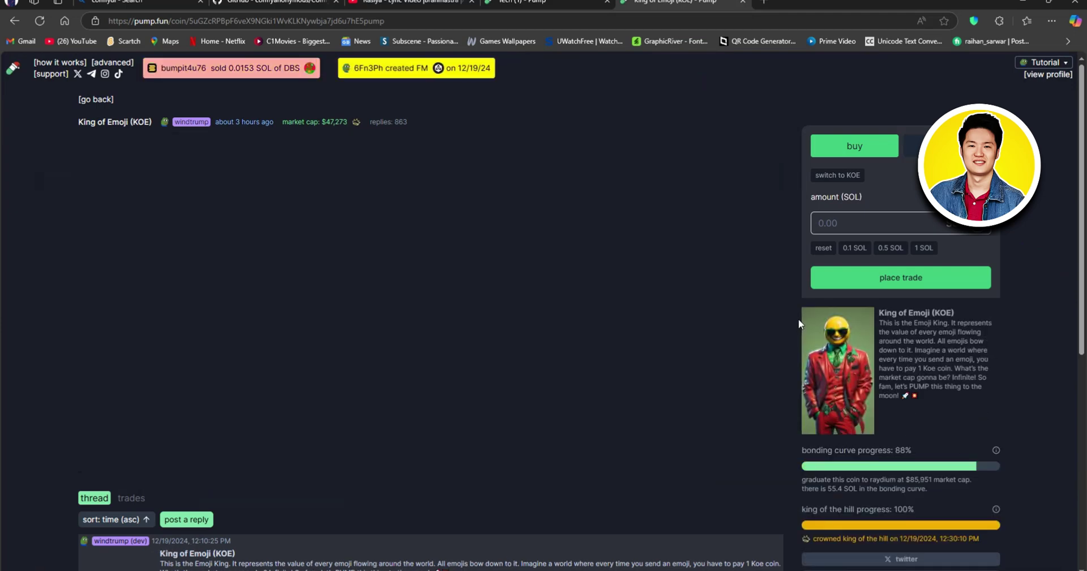
Examine the comments in the King of Emoji thread, opening the reply form for one comment and cancelling it.
{"action": "scroll", "coordinate": [789, 318], "scroll_direction": "down", "scroll_amount": 5}
{"action": "scroll", "coordinate": [789, 315], "scroll_direction": "down", "scroll_amount": 5}
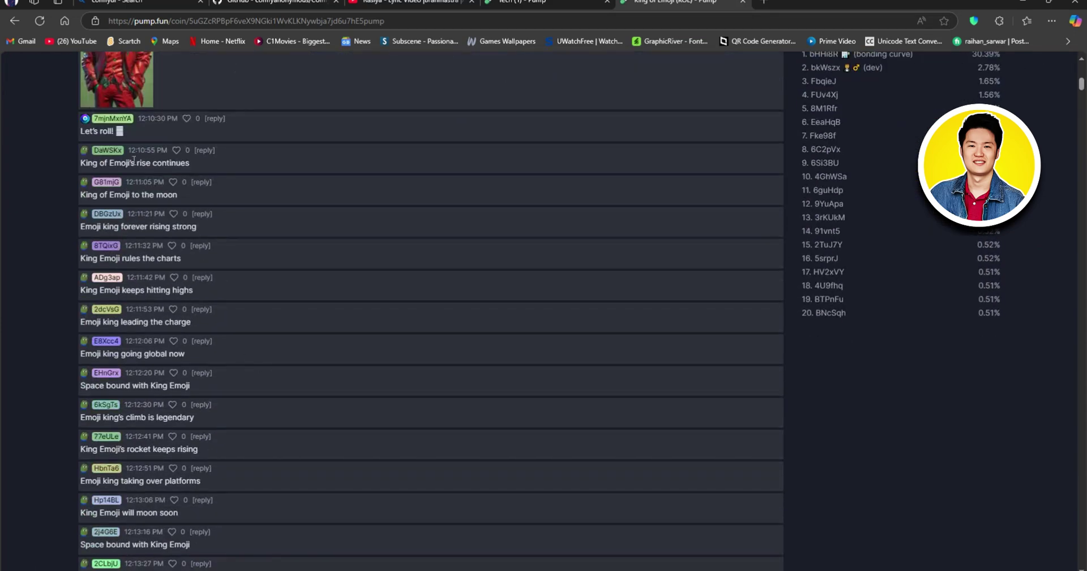
{"action": "scroll", "coordinate": [121, 435], "scroll_direction": "down", "scroll_amount": 8}
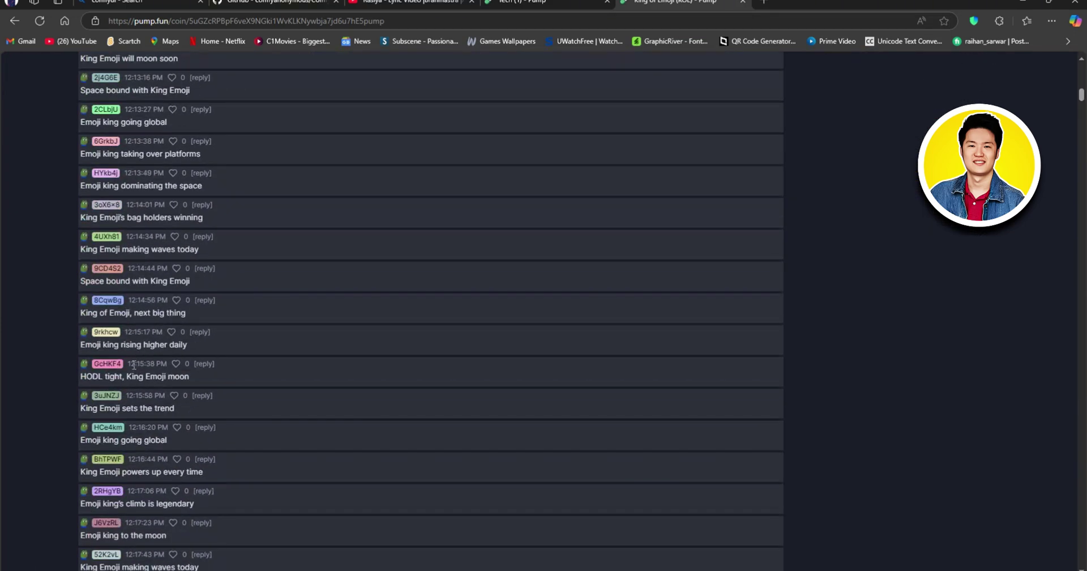
{"action": "scroll", "coordinate": [176, 383], "scroll_direction": "down", "scroll_amount": 4}
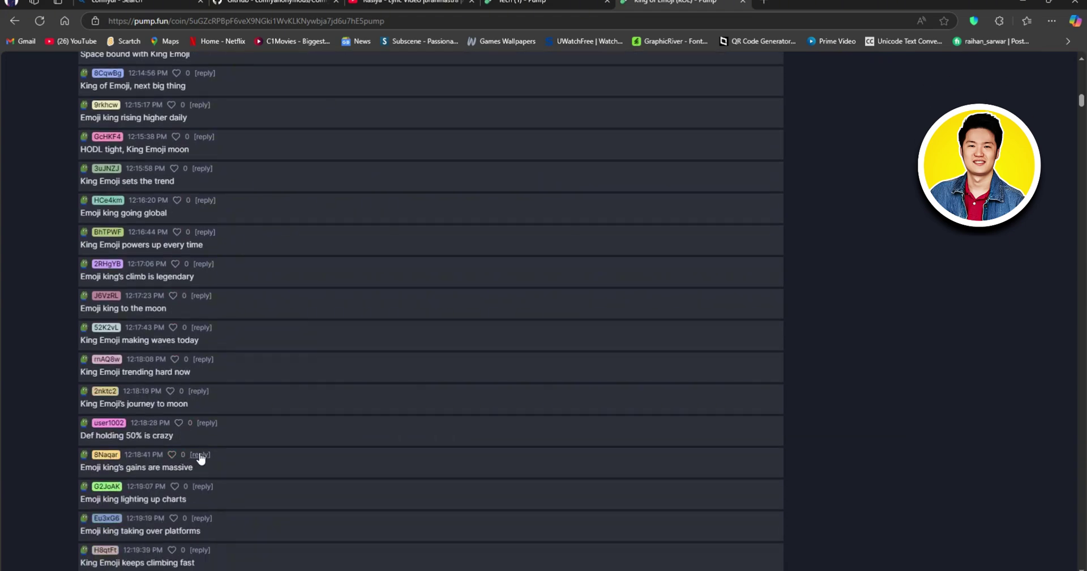
{"action": "left_click", "coordinate": [199, 455]}
{"action": "left_click", "coordinate": [543, 464]}
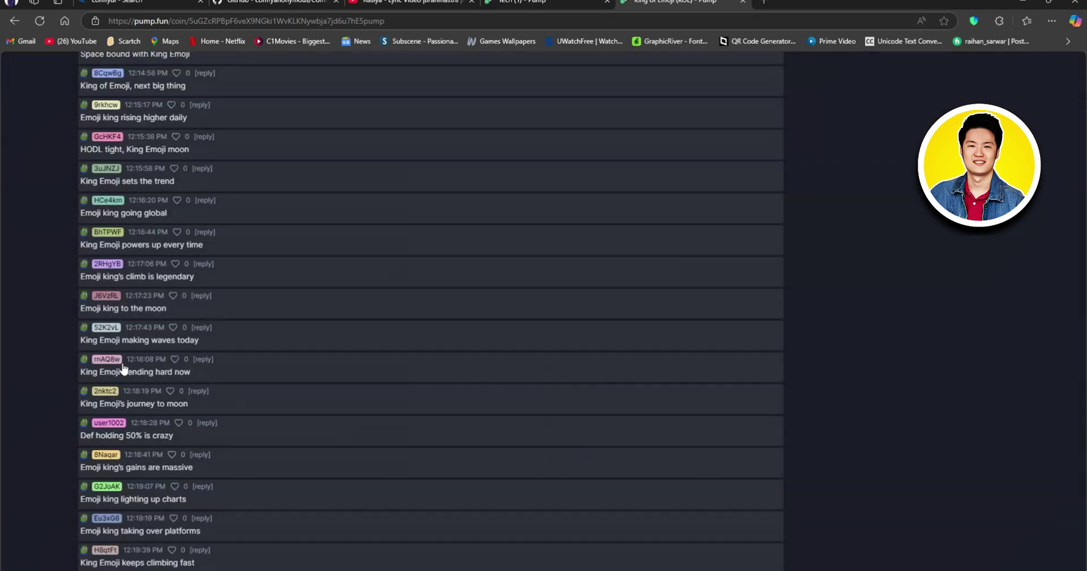
{"action": "scroll", "coordinate": [153, 372], "scroll_direction": "down", "scroll_amount": 8}
{"action": "scroll", "coordinate": [153, 373], "scroll_direction": "up", "scroll_amount": 20}
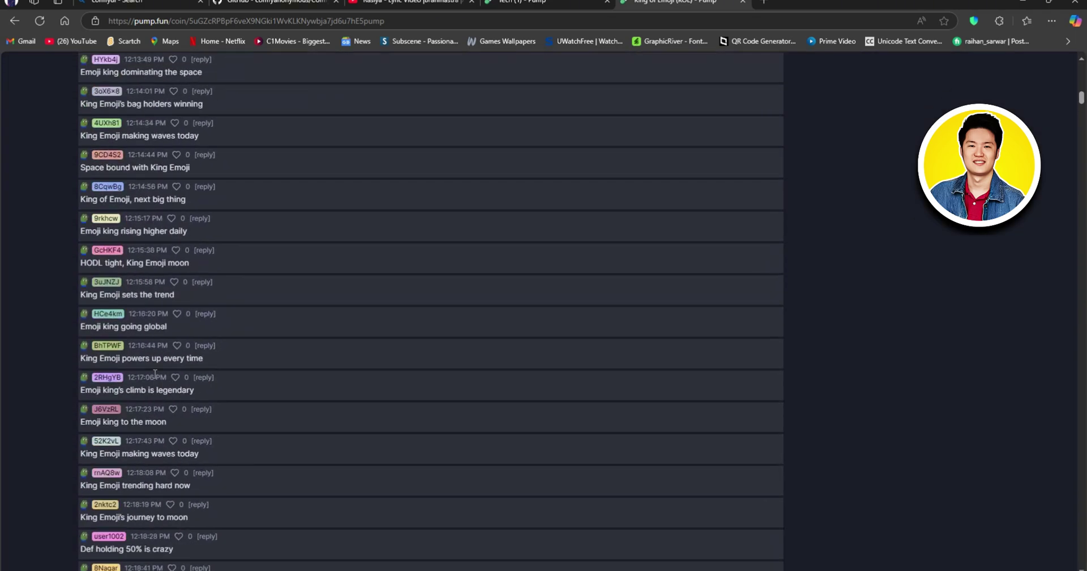
Return to the Tech (1) coin page and view its trades list, switching the filter by following on and back off.
{"action": "scroll", "coordinate": [154, 372], "scroll_direction": "up", "scroll_amount": 7}
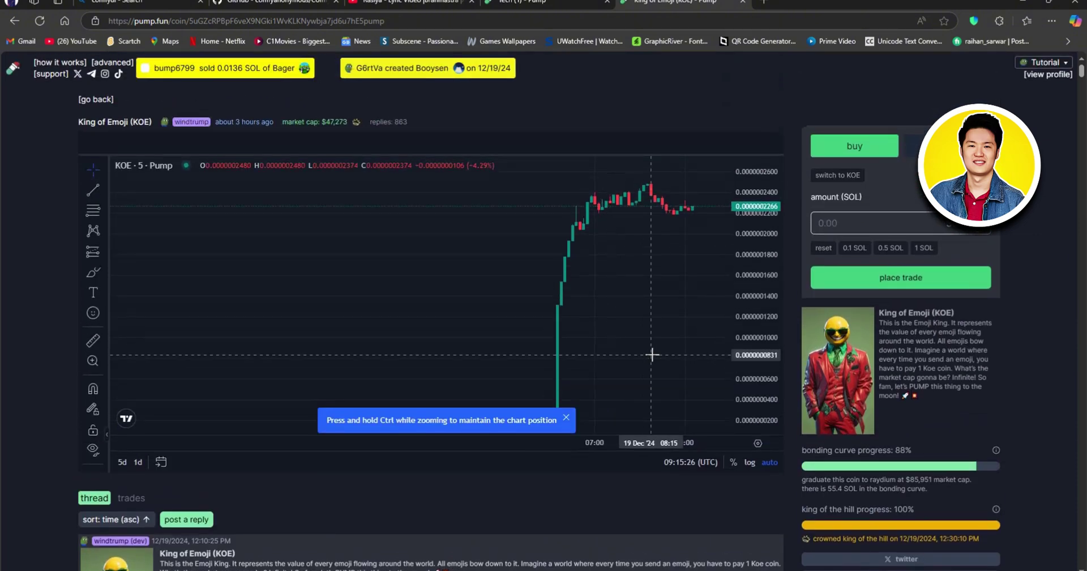
{"action": "left_click", "coordinate": [538, 2]}
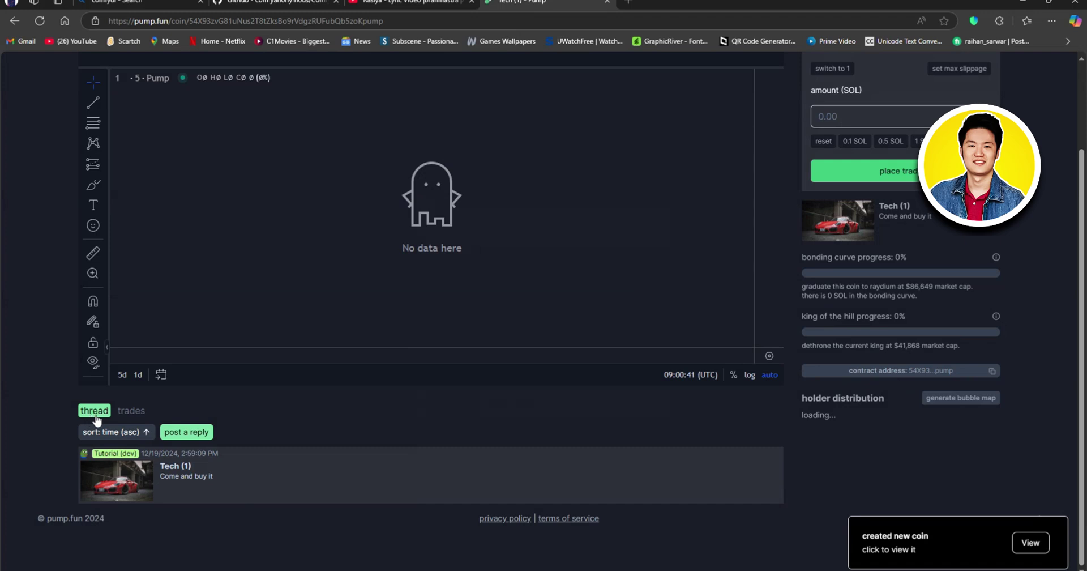
{"action": "left_click", "coordinate": [131, 409]}
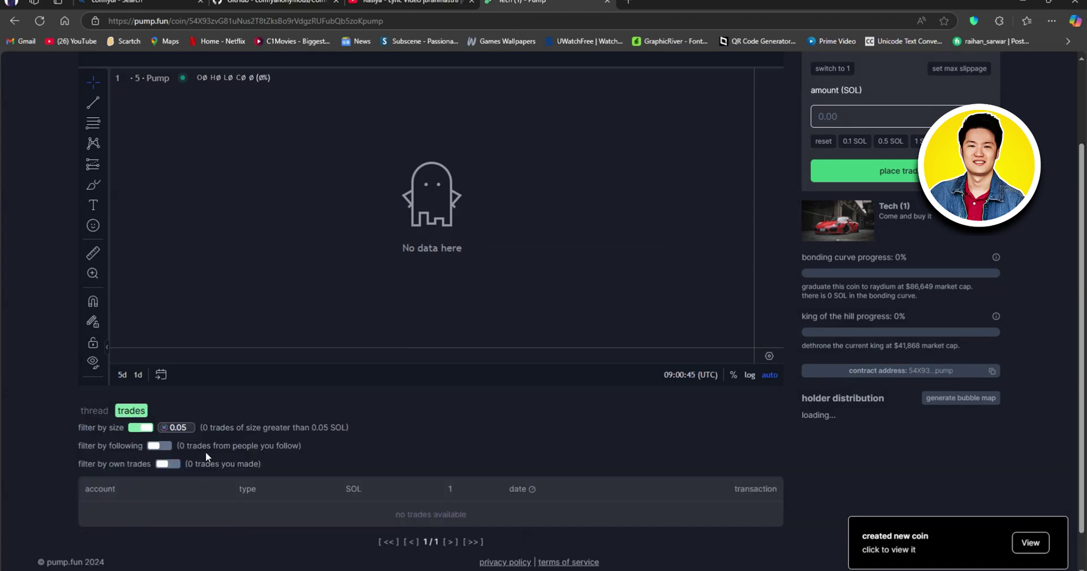
{"action": "left_click", "coordinate": [163, 447]}
{"action": "left_click", "coordinate": [163, 448]}
{"action": "scroll", "coordinate": [315, 469], "scroll_direction": "down", "scroll_amount": 1}
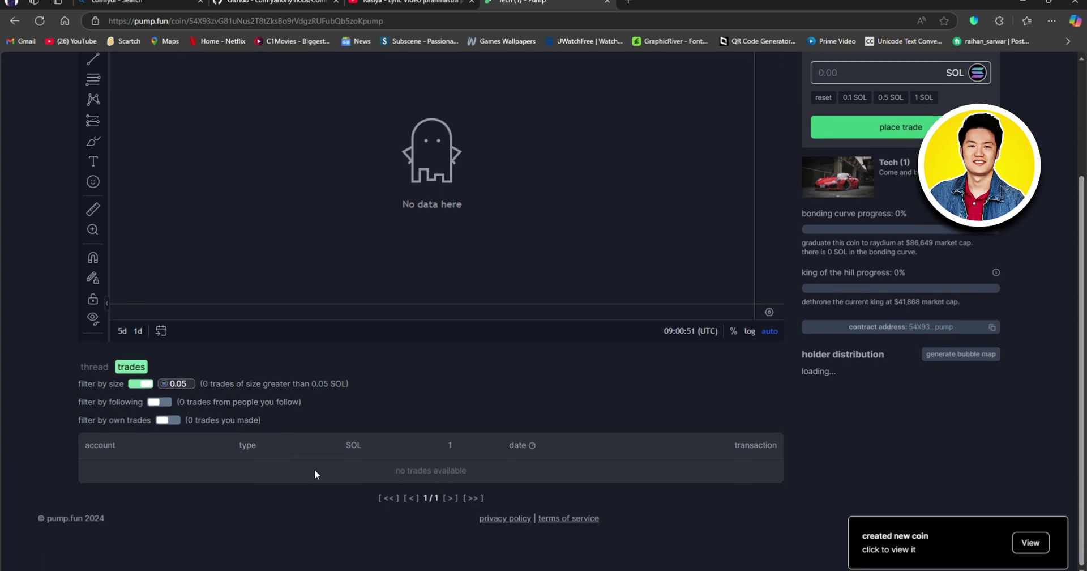
View the remaining drawing tools of the Tech (1) price chart and go back to the first ones.
{"action": "scroll", "coordinate": [370, 463], "scroll_direction": "up", "scroll_amount": 3}
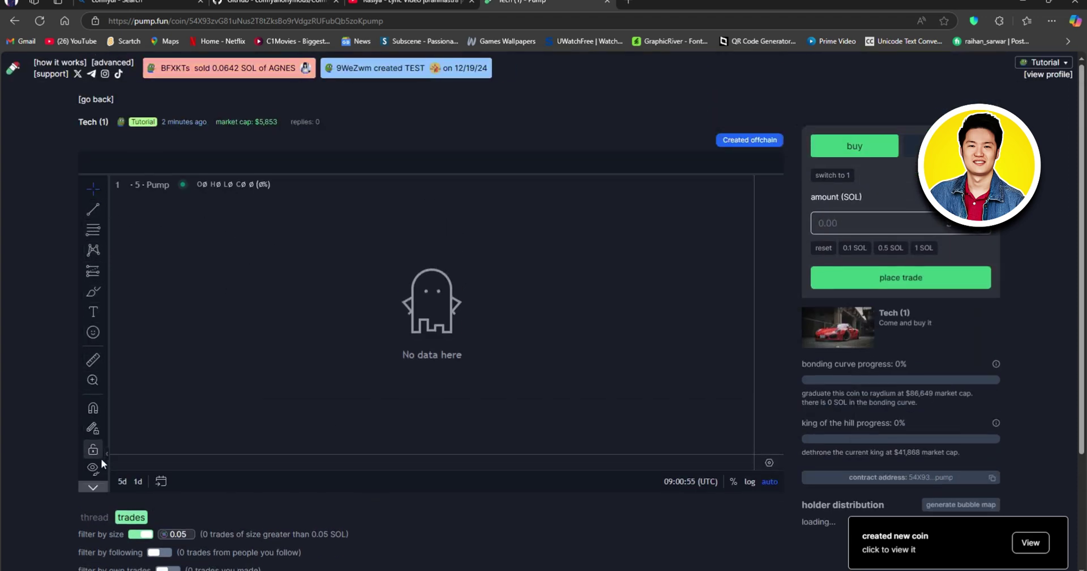
{"action": "left_click", "coordinate": [93, 487]}
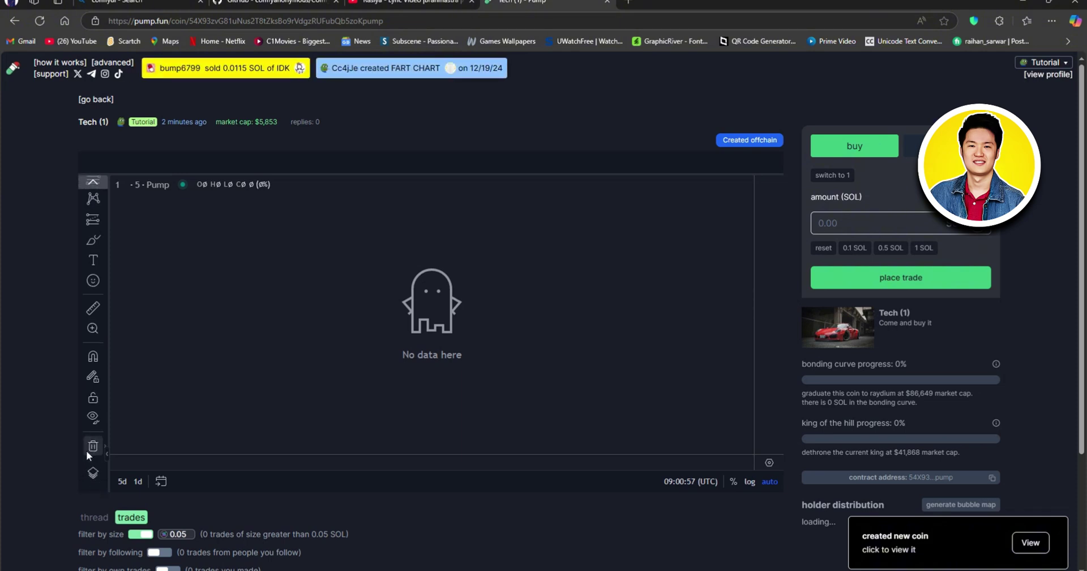
{"action": "left_click", "coordinate": [94, 179]}
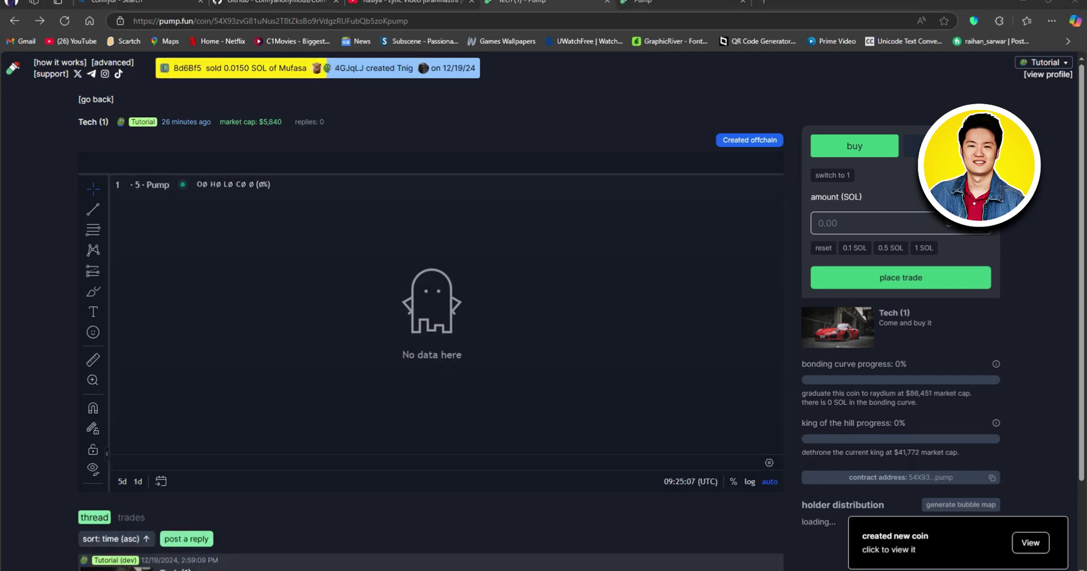
Examine the bonding curve progress and king of the hill progress of the Tech (1) coin.
{"action": "scroll", "coordinate": [1077, 170], "scroll_direction": "down", "scroll_amount": 2}
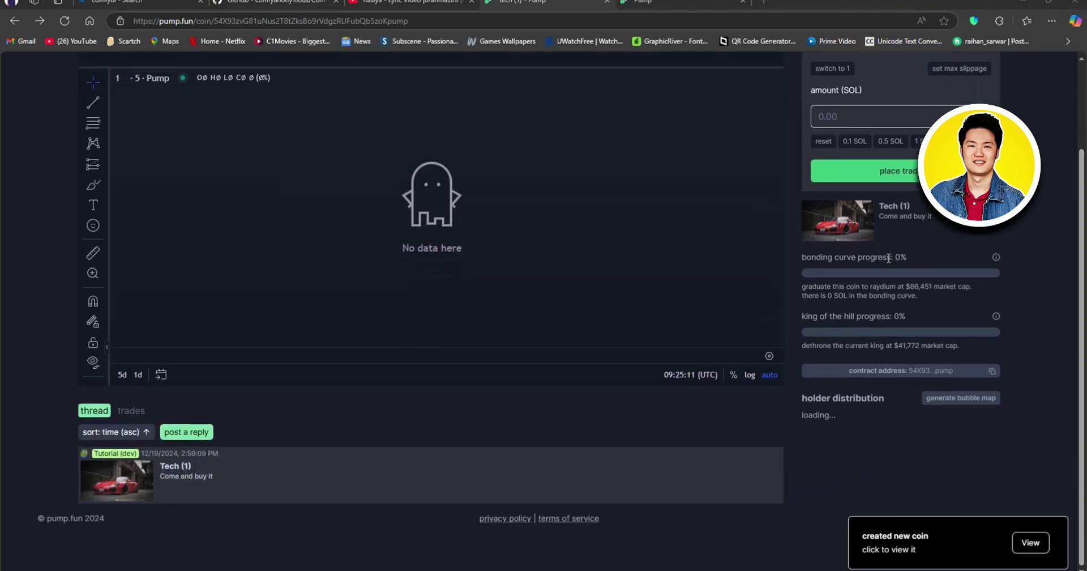
{"action": "left_click_drag", "start_coordinate": [907, 258], "coordinate": [797, 261]}
{"action": "left_click", "coordinate": [936, 257]}
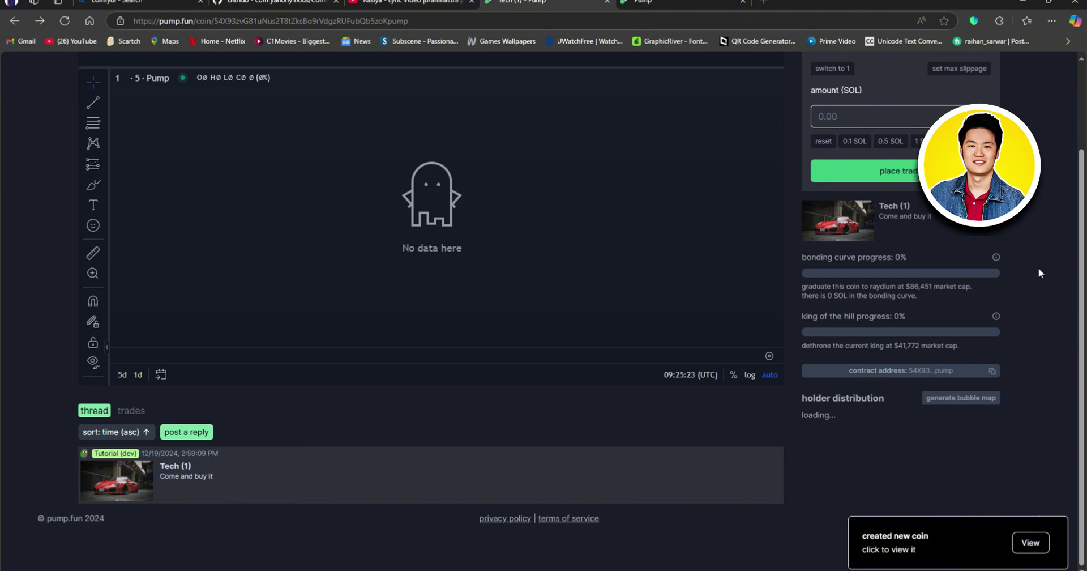
{"action": "left_click_drag", "start_coordinate": [803, 318], "coordinate": [896, 317]}
{"action": "left_click", "coordinate": [953, 316]}
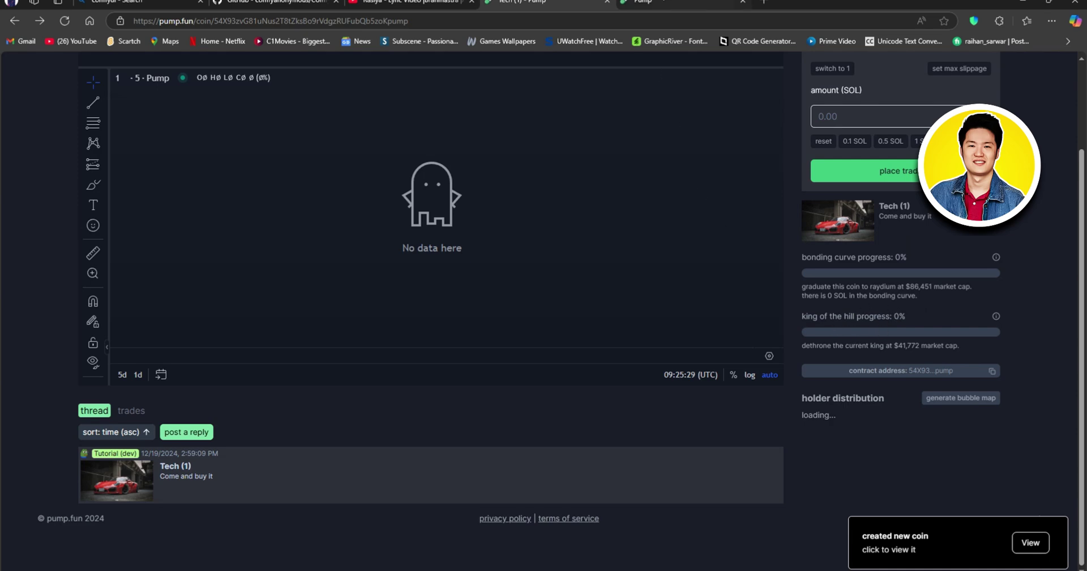
Open the king of the hill coin Personal Beo Ai Assistant (BeoAi) from the board and examine its progress, links and holder distribution.
{"action": "left_click", "coordinate": [661, 1]}
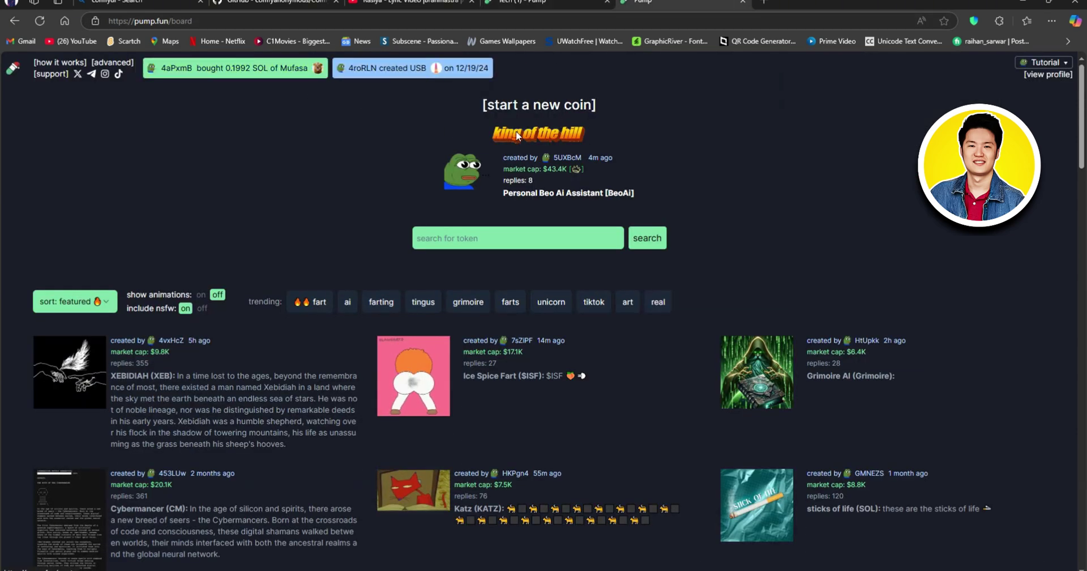
{"action": "left_click", "coordinate": [544, 177]}
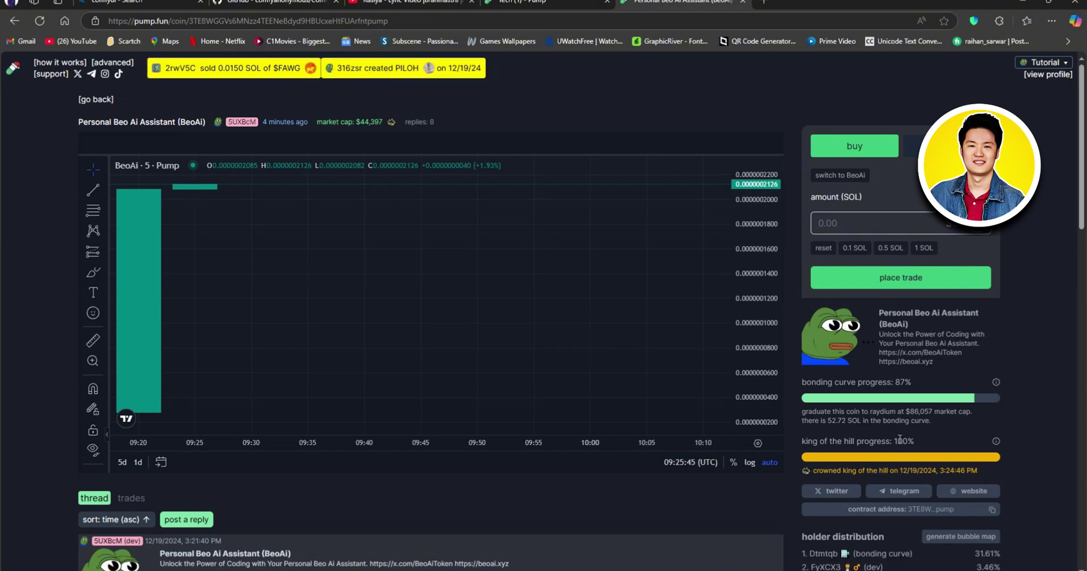
{"action": "scroll", "coordinate": [915, 430], "scroll_direction": "down", "scroll_amount": 2}
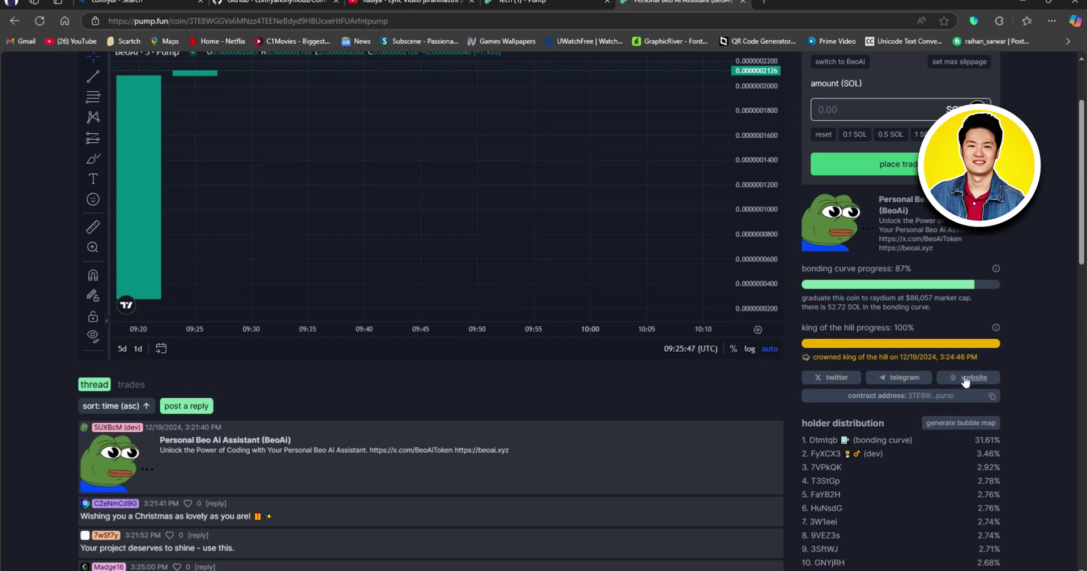
{"action": "scroll", "coordinate": [1039, 375], "scroll_direction": "down", "scroll_amount": 1}
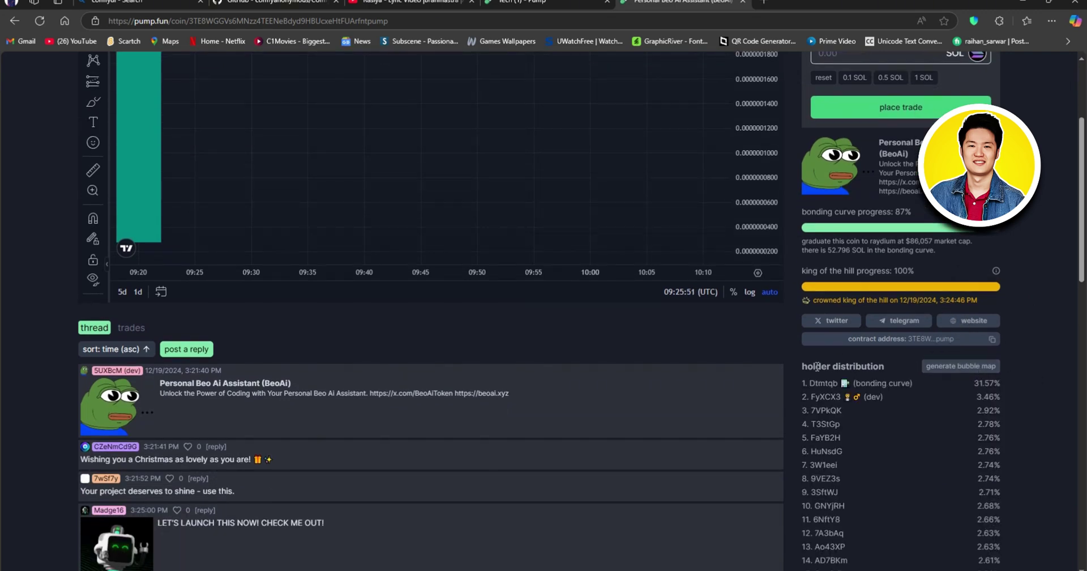
{"action": "scroll", "coordinate": [782, 481], "scroll_direction": "down", "scroll_amount": 4}
{"action": "scroll", "coordinate": [799, 494], "scroll_direction": "up", "scroll_amount": 1}
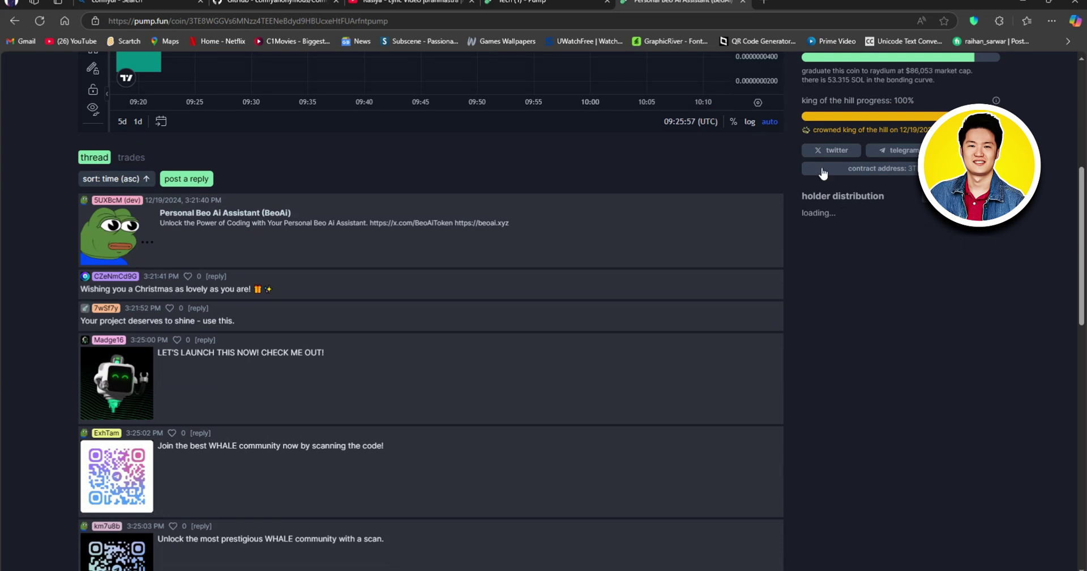
Return to the Tech (1) coin page, generate the bubble map of its holder distribution, and close the map.
{"action": "left_click", "coordinate": [566, 2]}
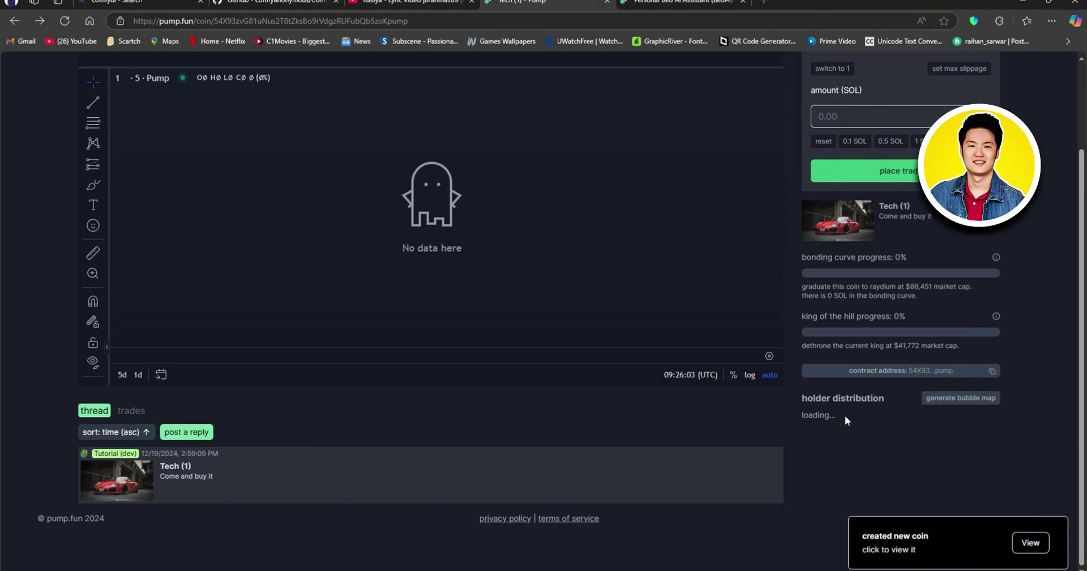
{"action": "left_click", "coordinate": [952, 400]}
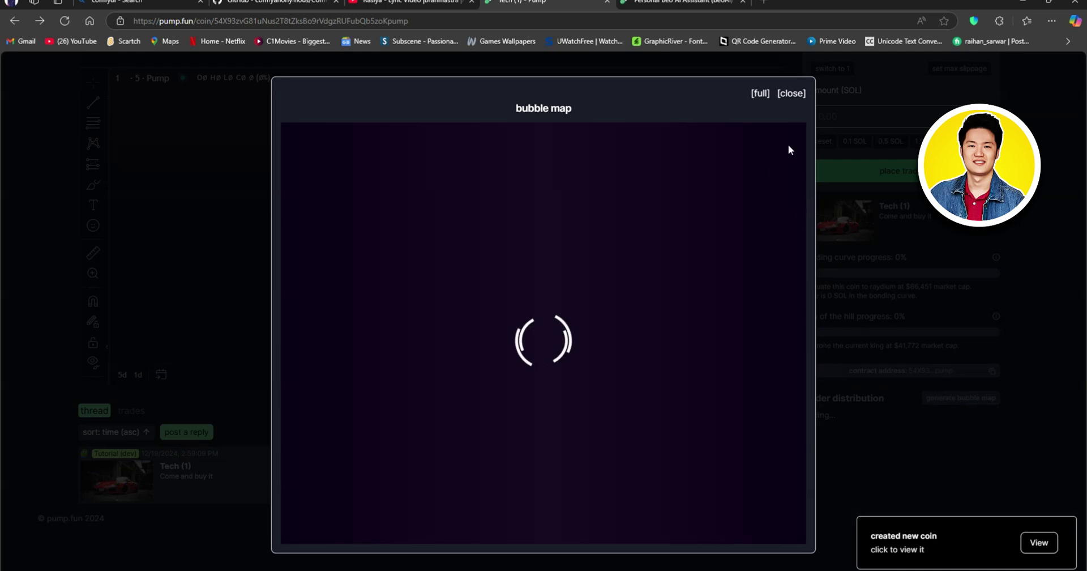
{"action": "left_click", "coordinate": [791, 93]}
{"action": "scroll", "coordinate": [962, 285], "scroll_direction": "up", "scroll_amount": 1}
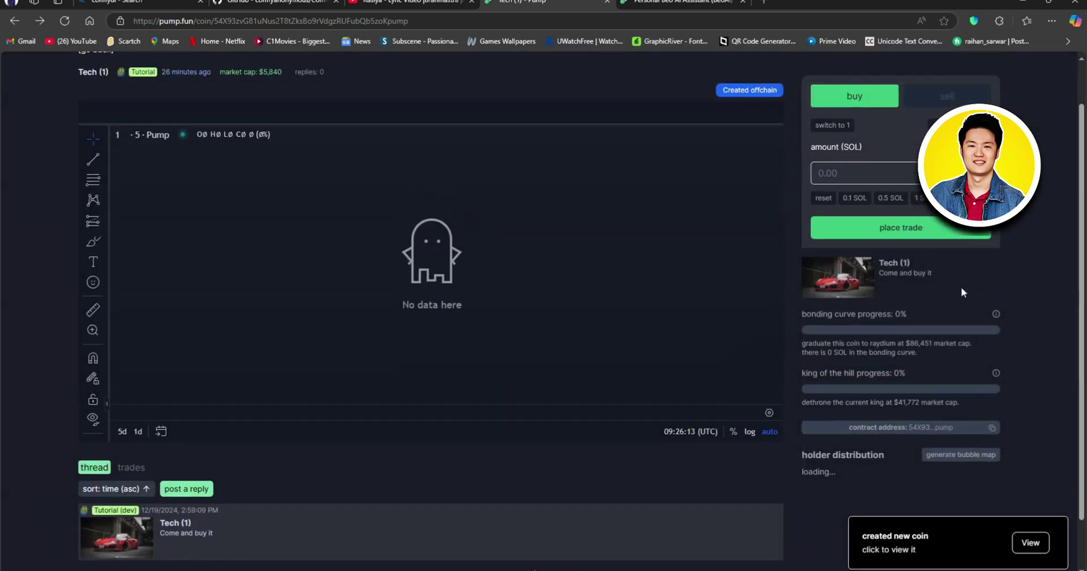
{"action": "scroll", "coordinate": [986, 305], "scroll_direction": "down", "scroll_amount": 1}
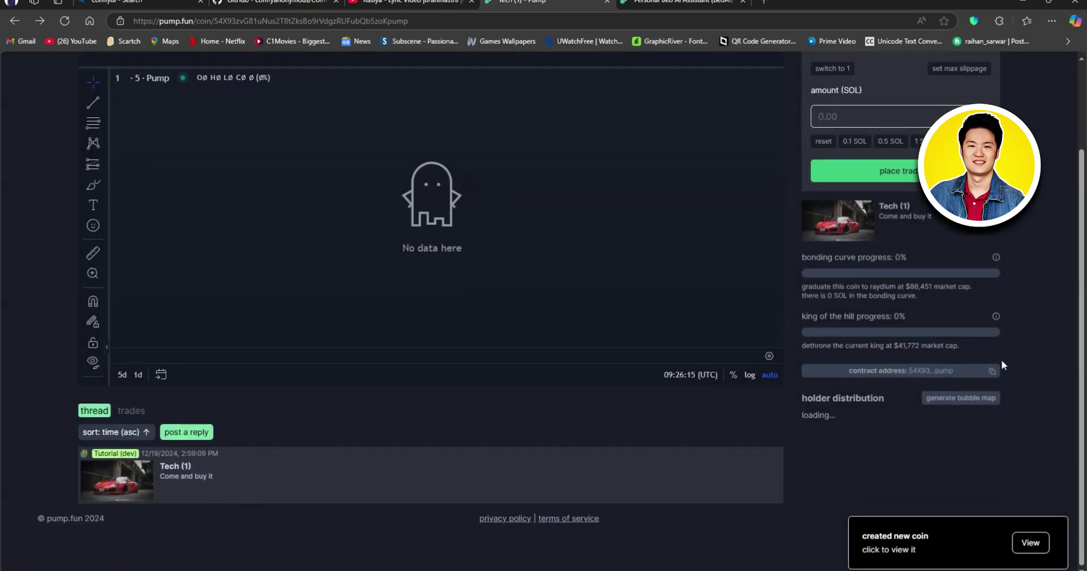